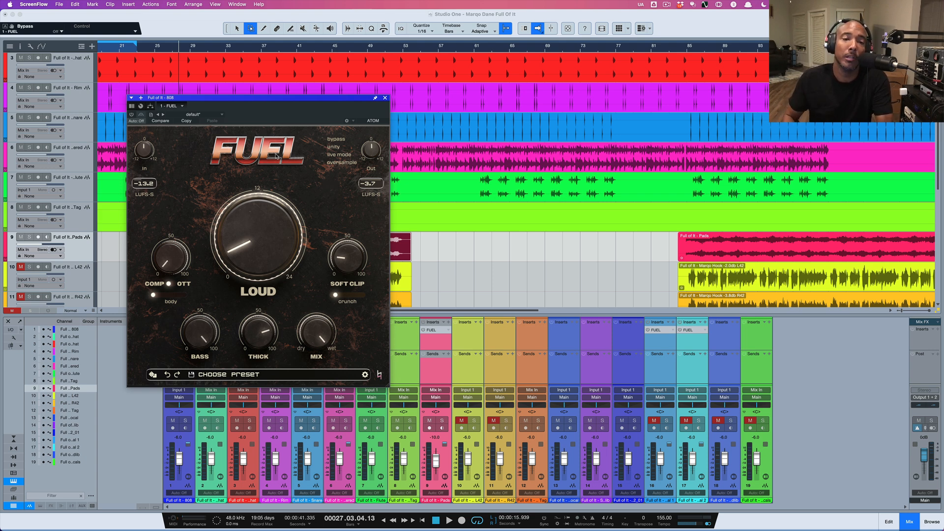
# Cycle through the FUEL plug-in's background skins and settle on the red one
pyautogui.click(271, 156)
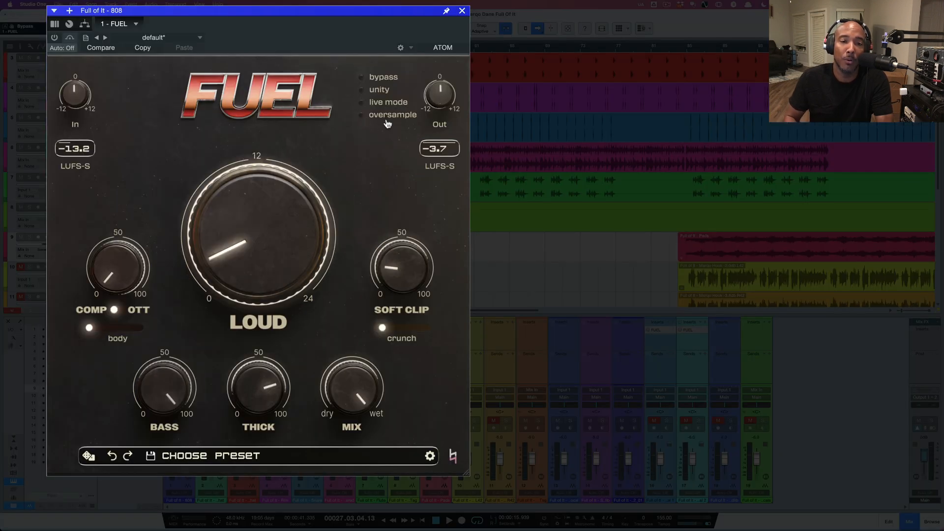
pyautogui.click(254, 97)
pyautogui.click(254, 96)
pyautogui.click(254, 96)
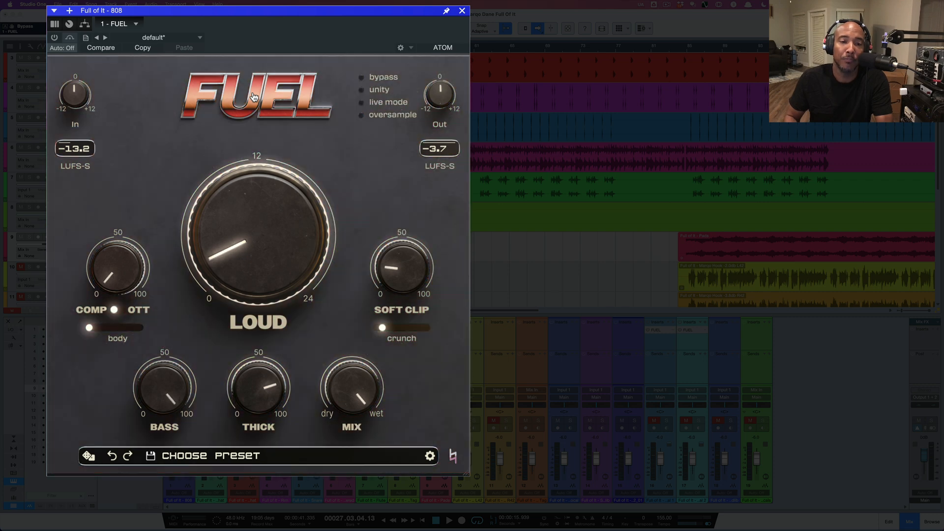
pyautogui.click(253, 96)
pyautogui.click(253, 96)
pyautogui.click(254, 96)
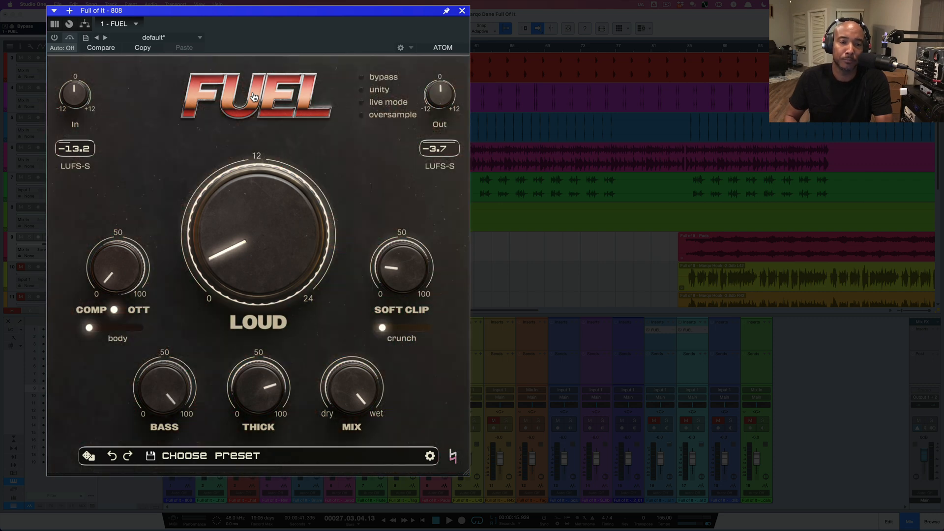
pyautogui.click(253, 97)
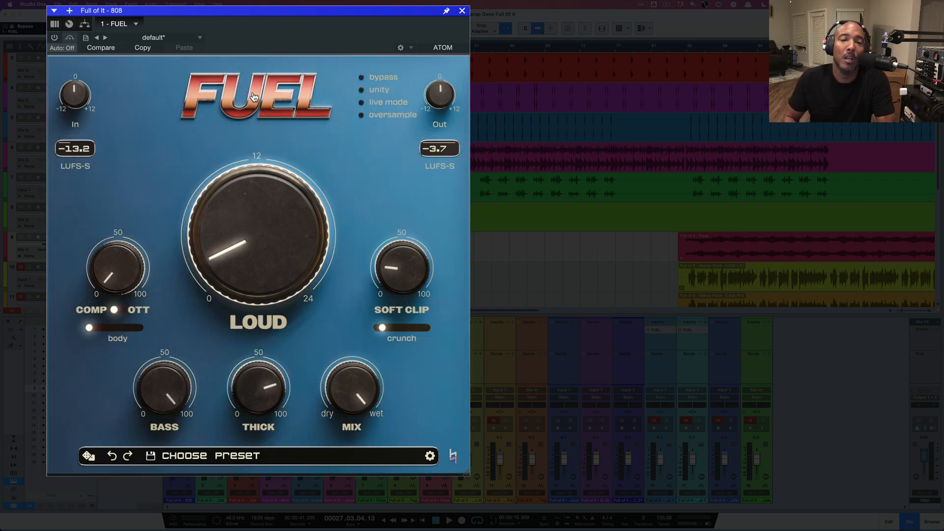
pyautogui.click(253, 96)
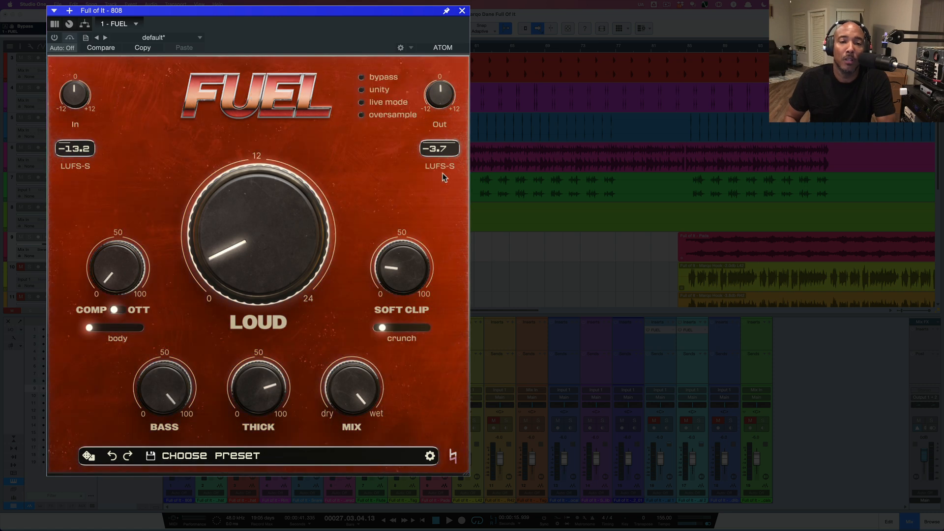
# Switch the 808 track's FUEL compression mode to OTT and close the plug-in window
pyautogui.moveTo(104, 279)
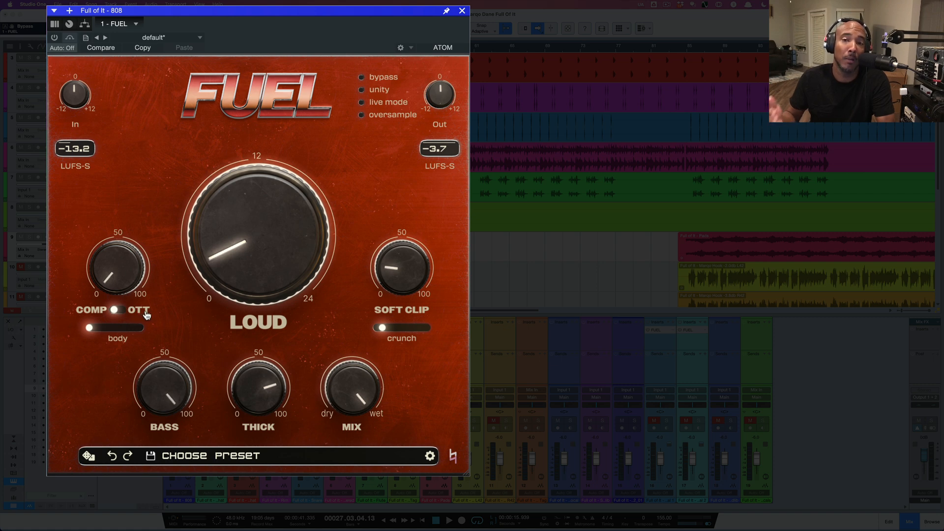
pyautogui.click(118, 313)
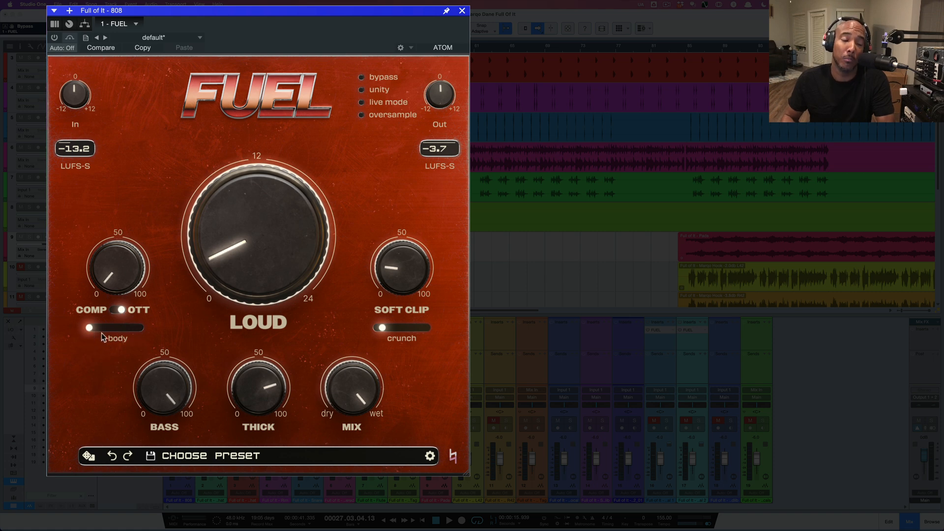
pyautogui.moveTo(134, 330)
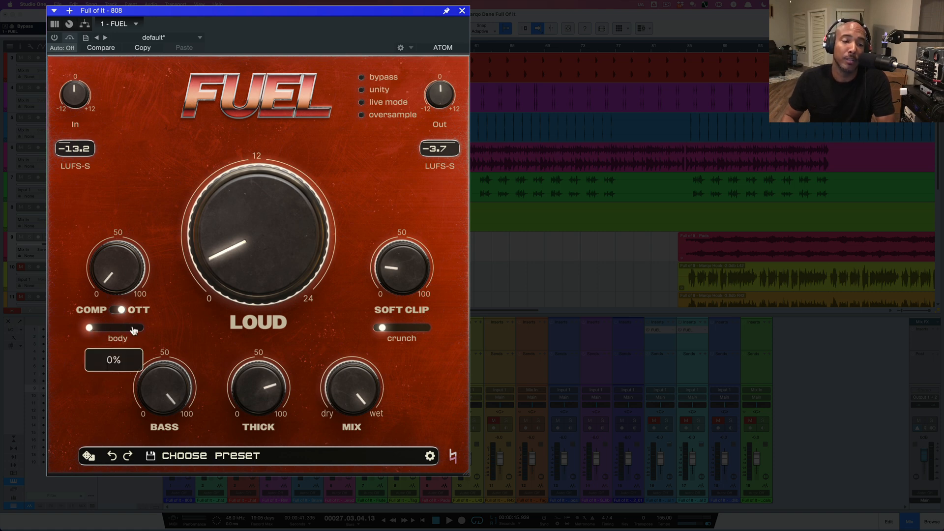
pyautogui.moveTo(405, 298)
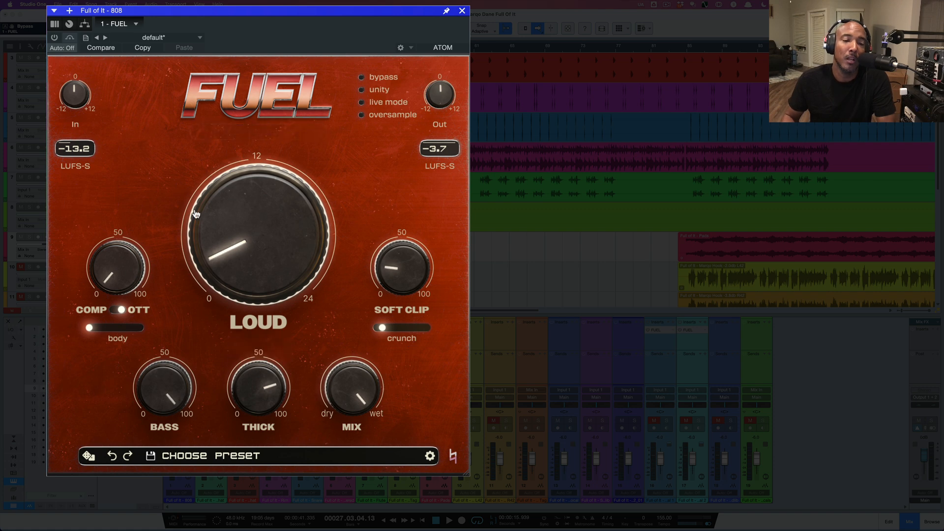
pyautogui.moveTo(257, 260)
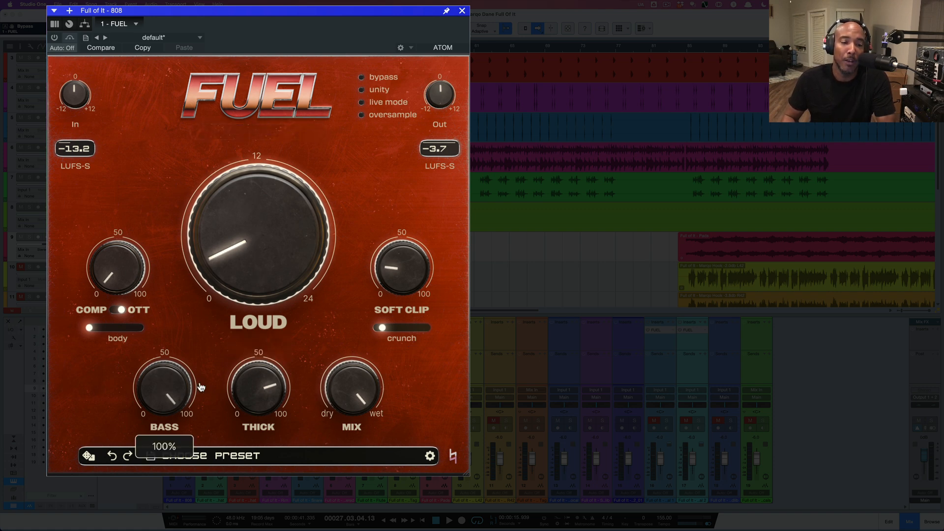
pyautogui.moveTo(251, 395)
pyautogui.moveTo(165, 401)
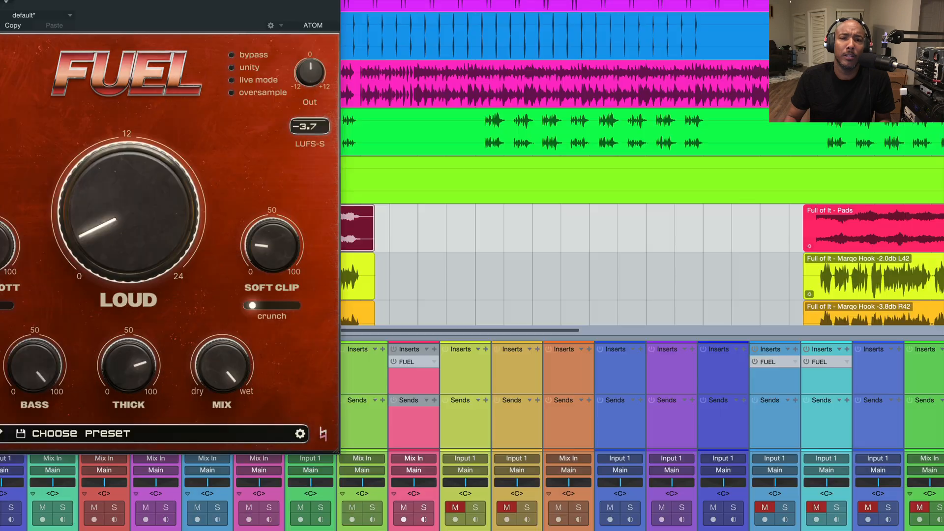
pyautogui.click(462, 10)
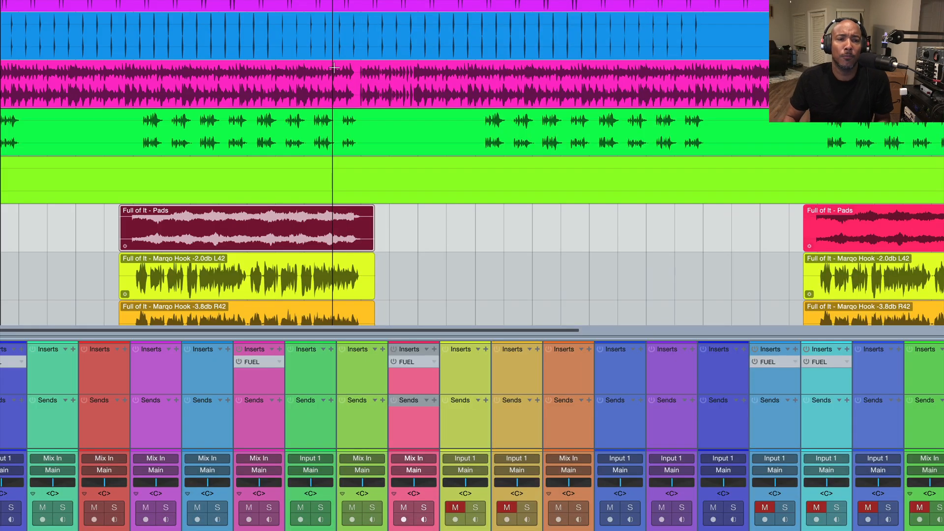
# Play the arrangement from about bar 24 through the 808 section with the 808 track in view, and stop playback
pyautogui.hscroll(-3, 334, 68)
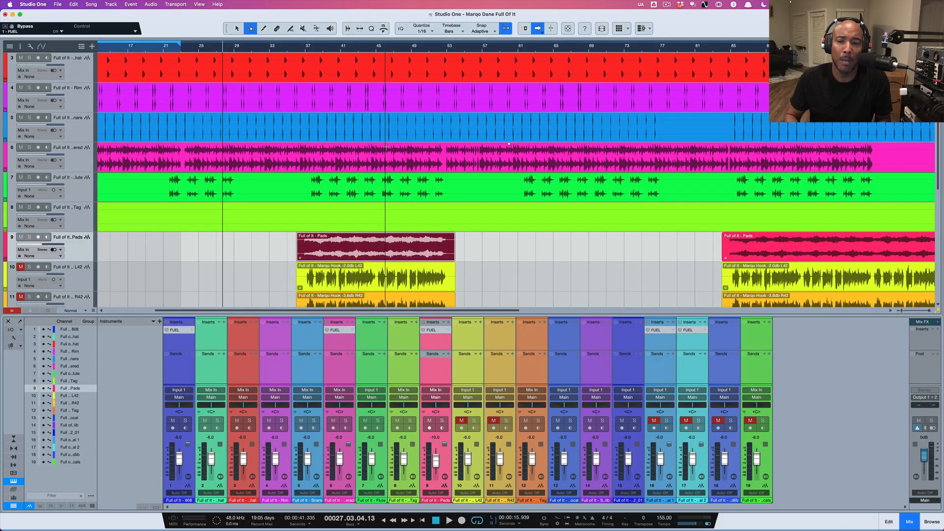
pyautogui.hscroll(1, 363, 143)
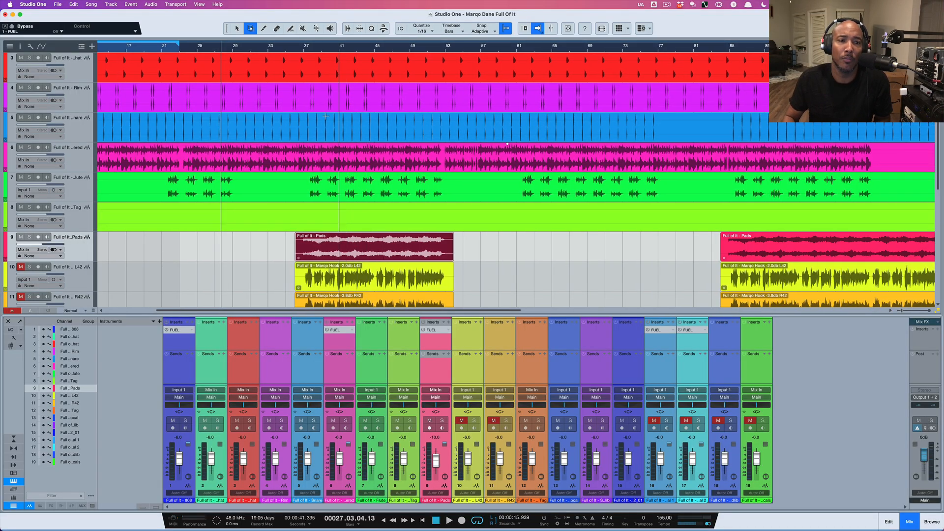
pyautogui.click(191, 101)
pyautogui.press('space')
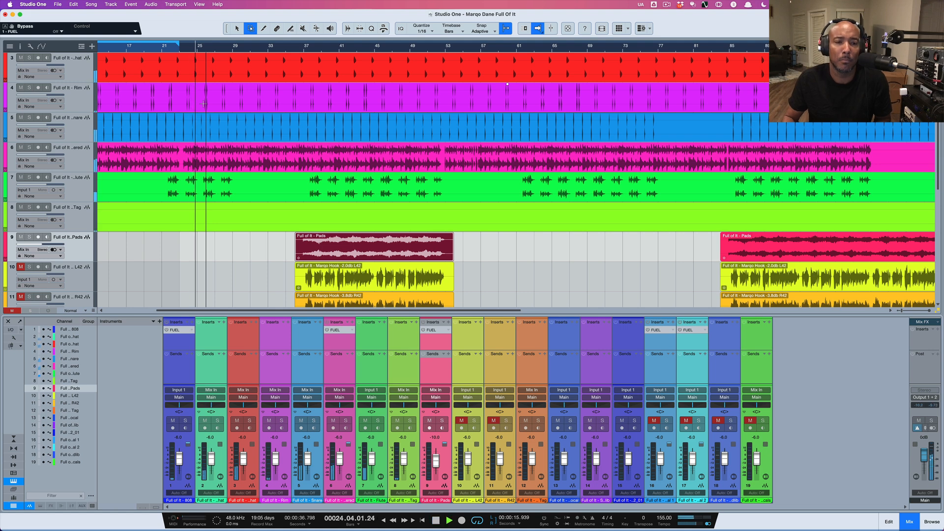
pyautogui.scroll(3, 307, 121)
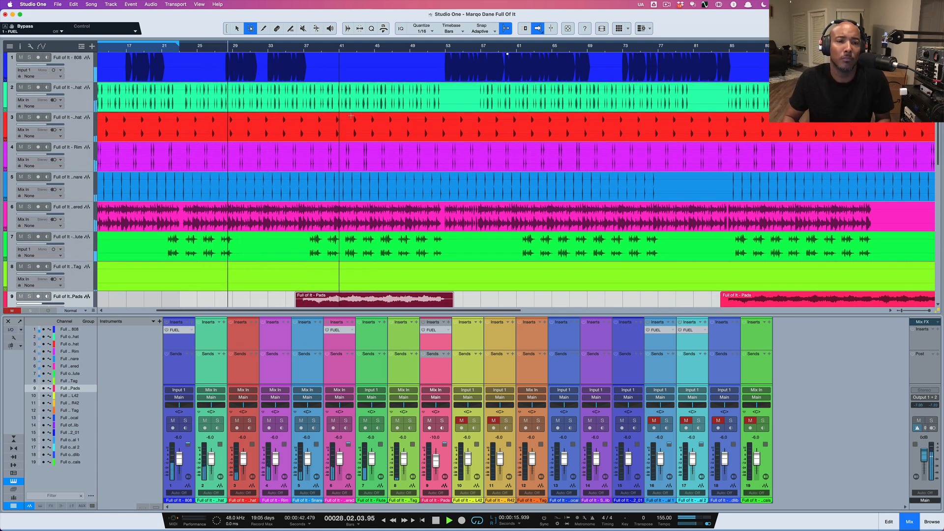
pyautogui.press('e')
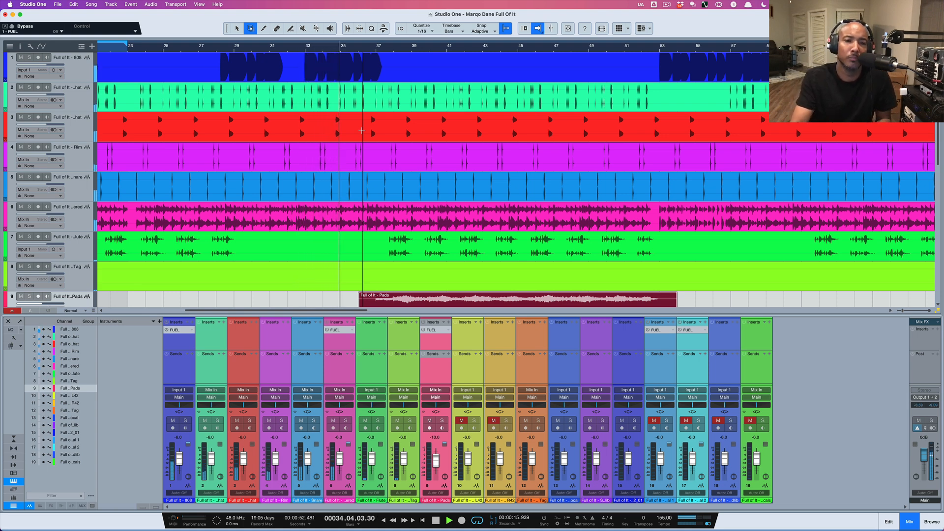
pyautogui.press('space')
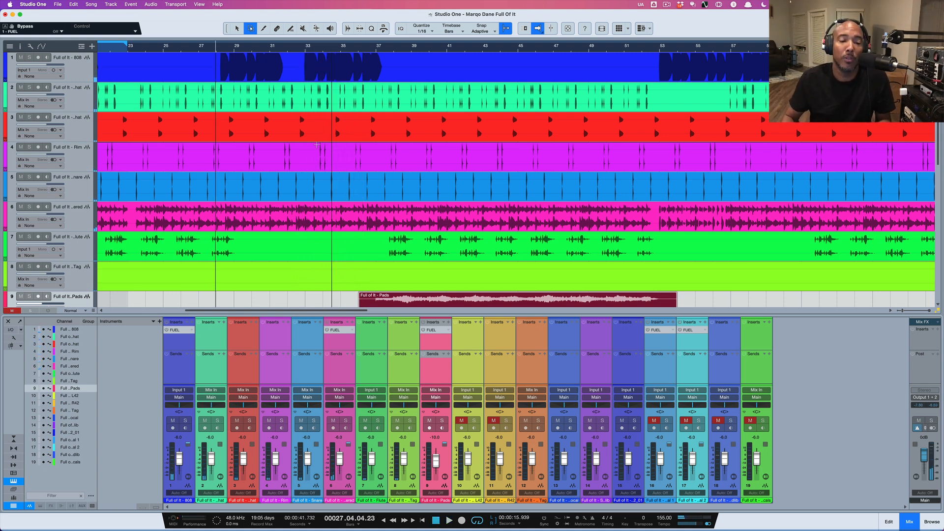
# Open FUEL on the 808 track and examine its Loud, Bass, Thick and Mix settings
pyautogui.click(182, 335)
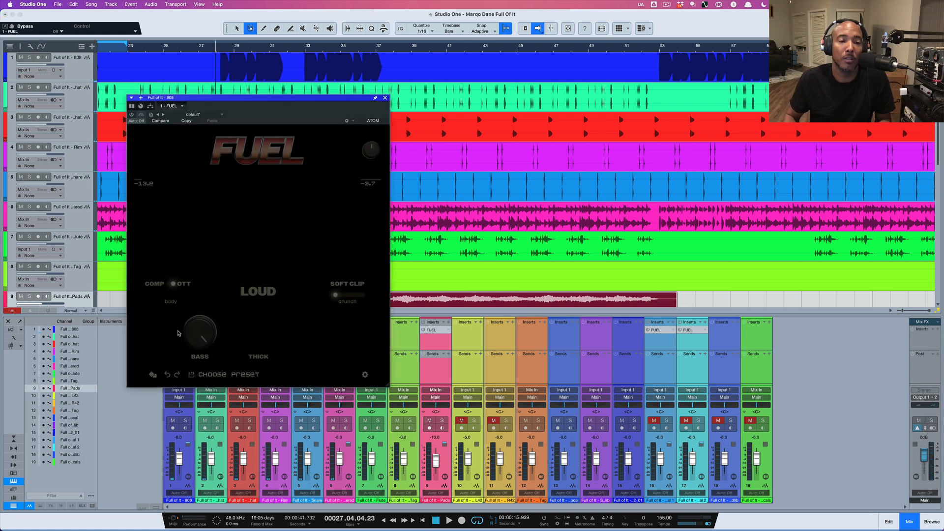
pyautogui.moveTo(181, 265)
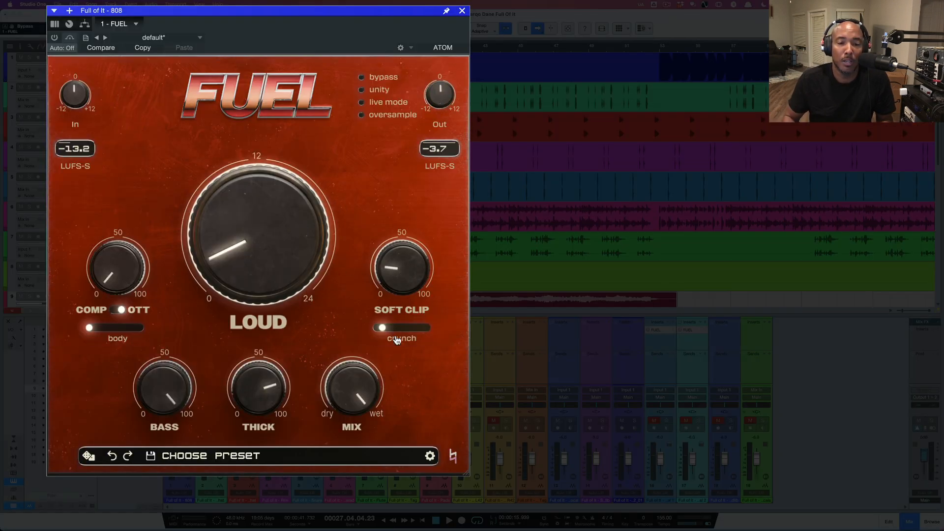
pyautogui.moveTo(291, 274)
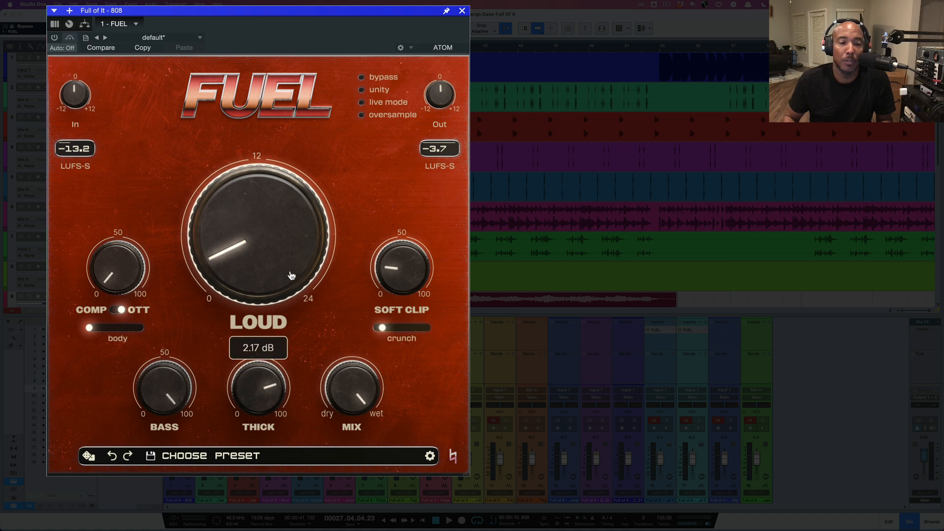
pyautogui.moveTo(162, 411)
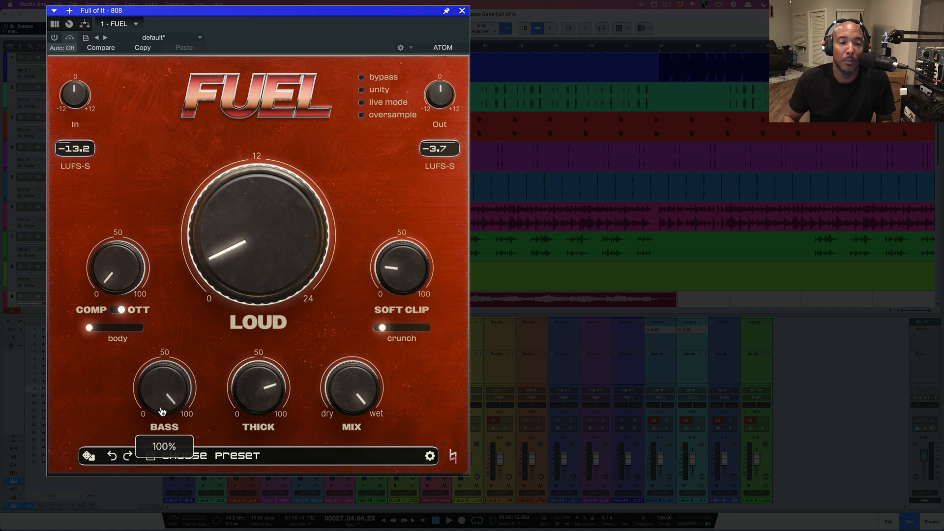
pyautogui.moveTo(250, 408)
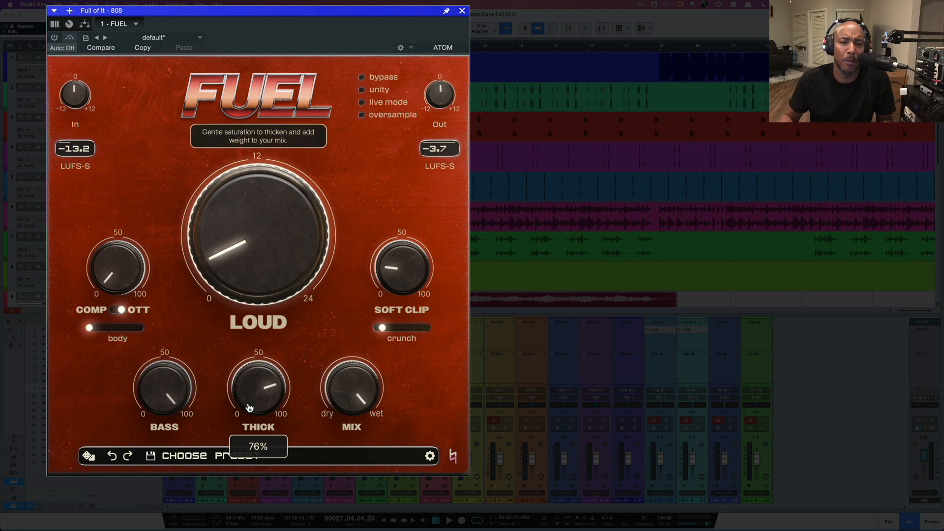
pyautogui.moveTo(360, 404)
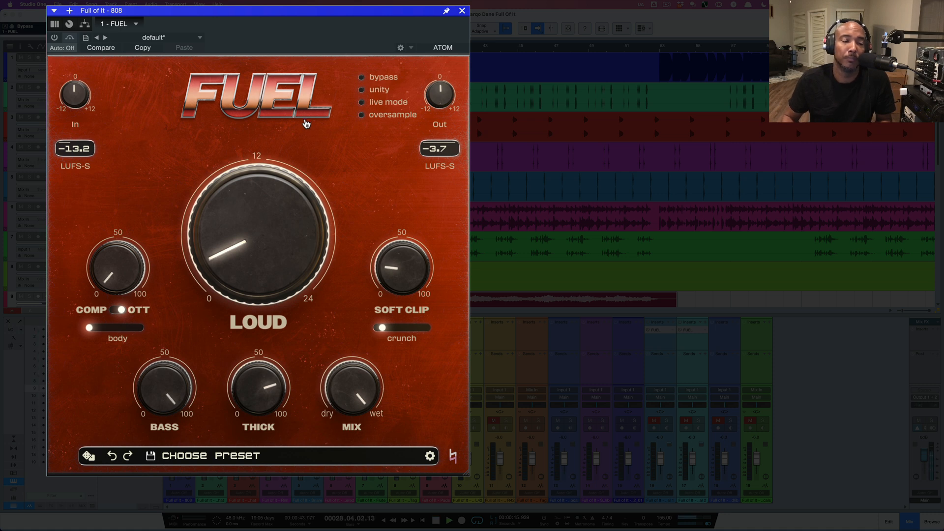
# Activate FUEL on the 808 track while the song plays and close the plug-in window
pyautogui.click(53, 38)
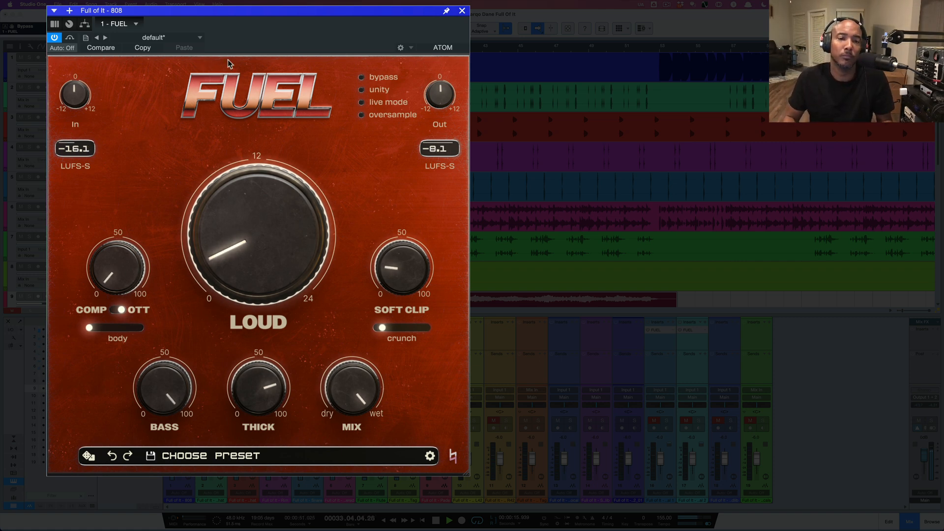
pyautogui.moveTo(385, 80)
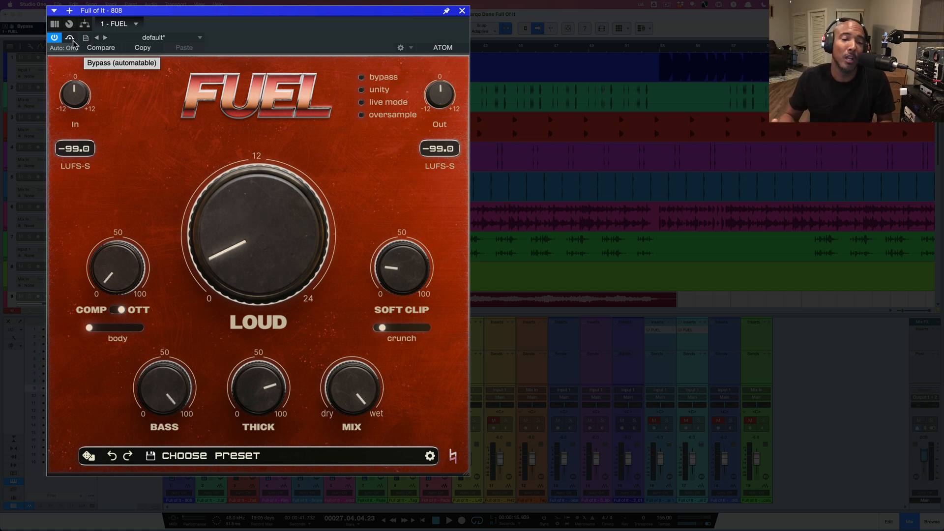
pyautogui.moveTo(402, 272)
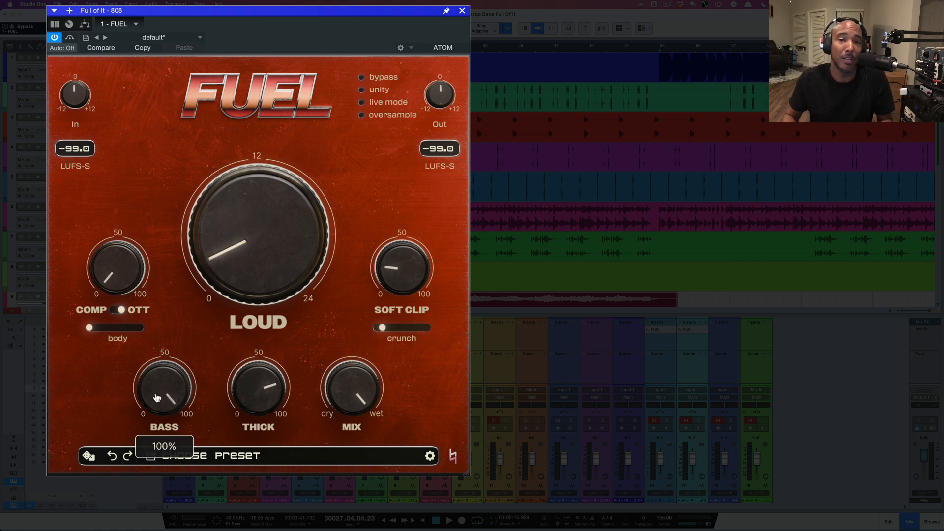
pyautogui.click(462, 10)
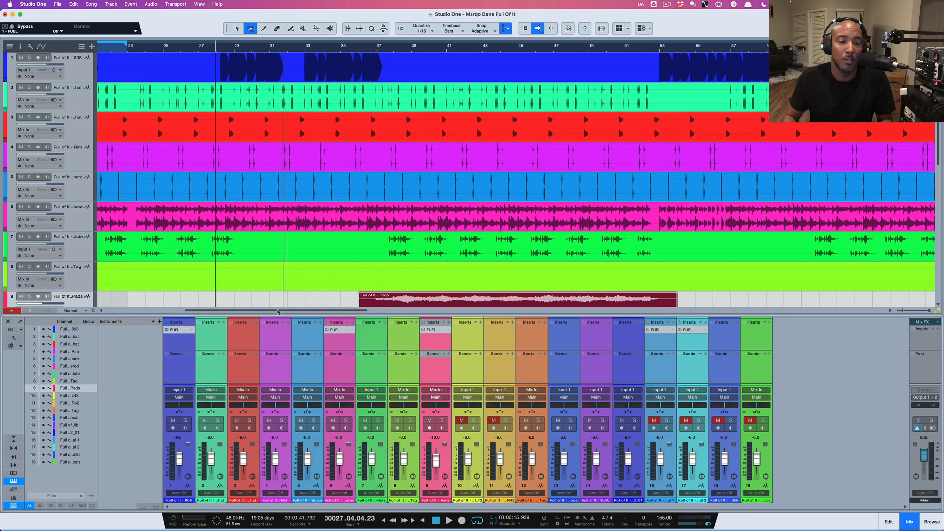
# Audition the filtered piano melody track soloed, unsolo it during playback to hear the full mix, and stop
pyautogui.click(340, 339)
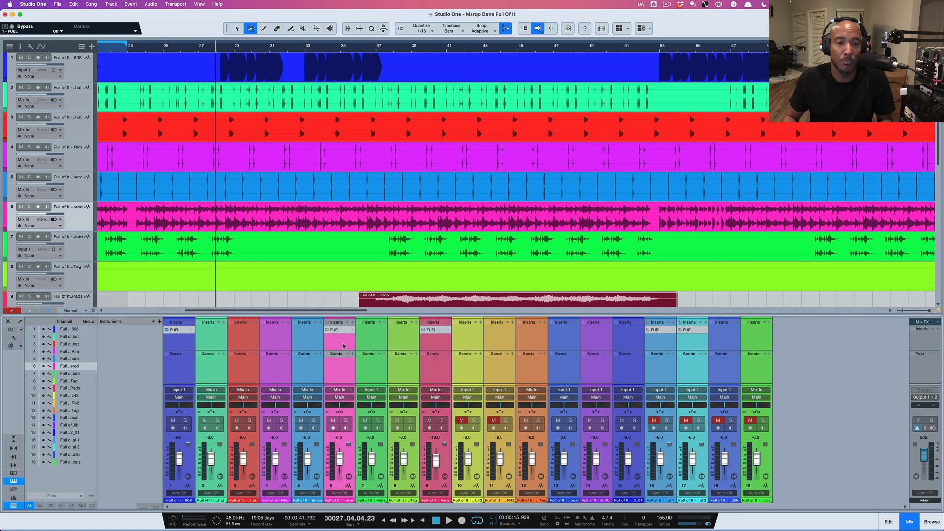
pyautogui.click(29, 208)
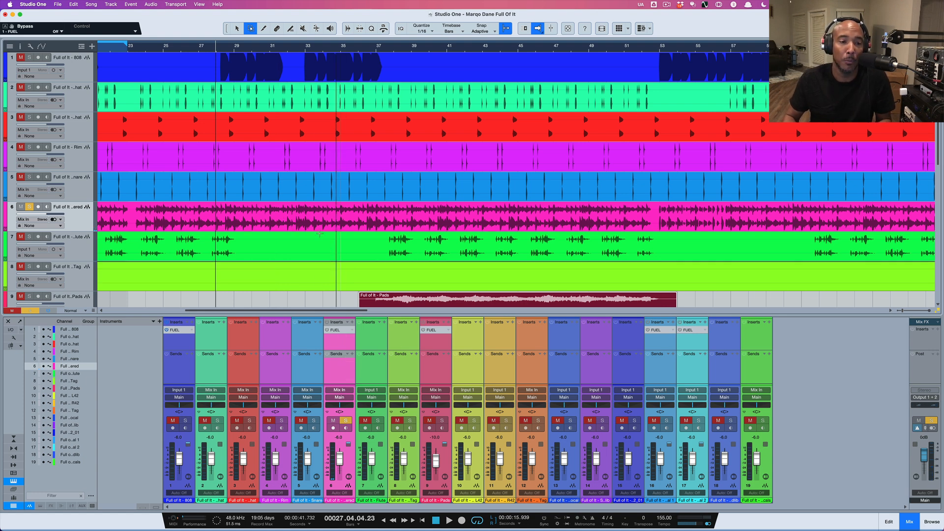
pyautogui.press('space')
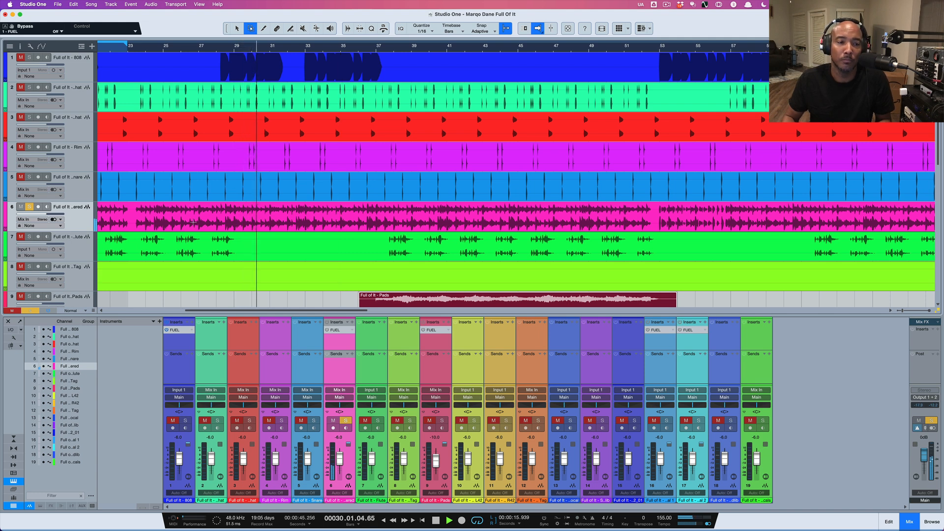
pyautogui.press('s')
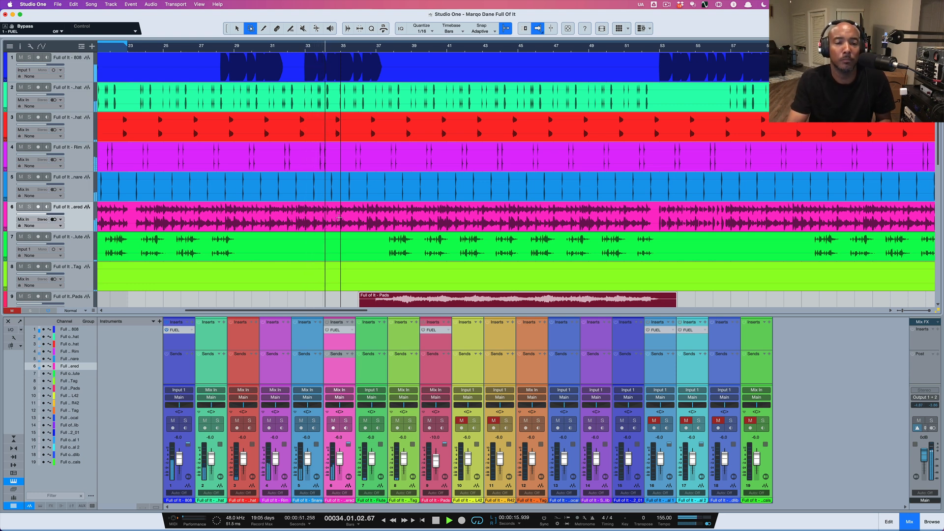
pyautogui.press('space')
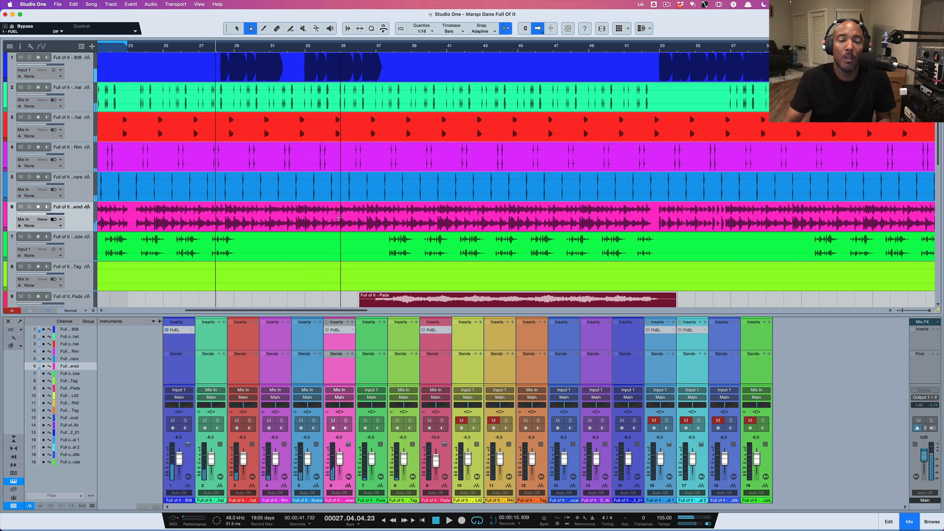
# Open FUEL on the filtered piano melody track and examine its Soft Clip, Bass and Thick settings
pyautogui.click(339, 331)
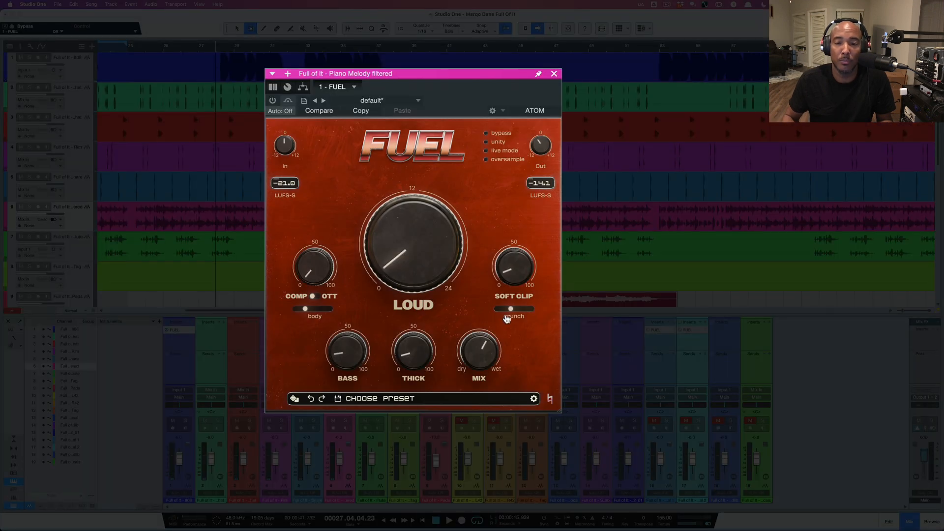
pyautogui.moveTo(510, 310)
pyautogui.moveTo(513, 274)
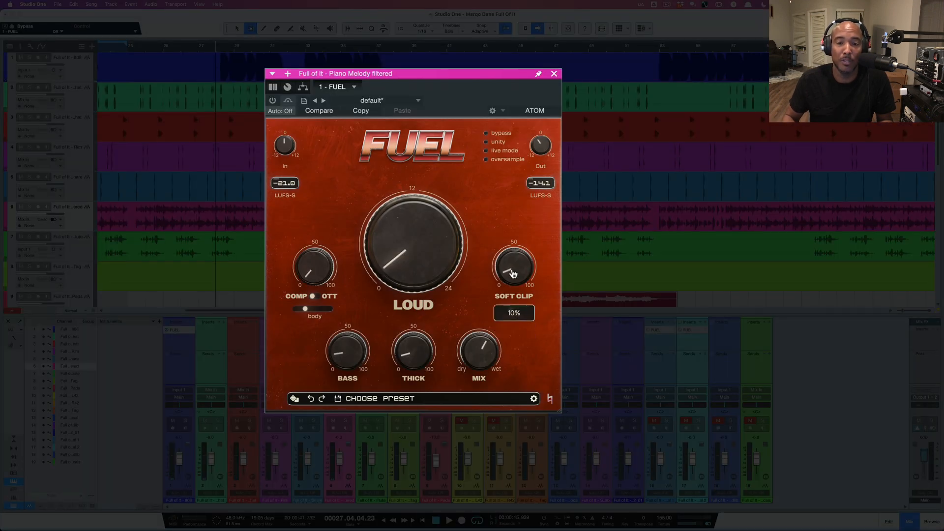
pyautogui.moveTo(400, 279)
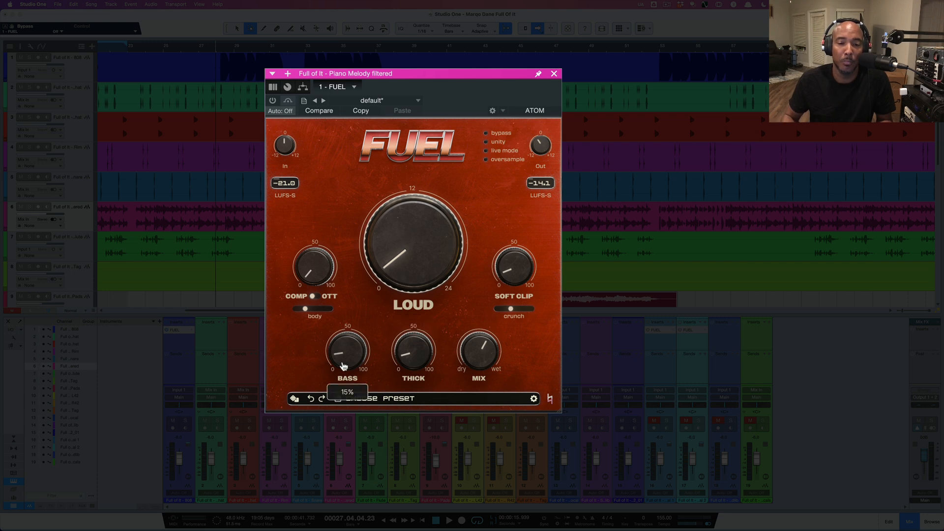
pyautogui.moveTo(413, 370)
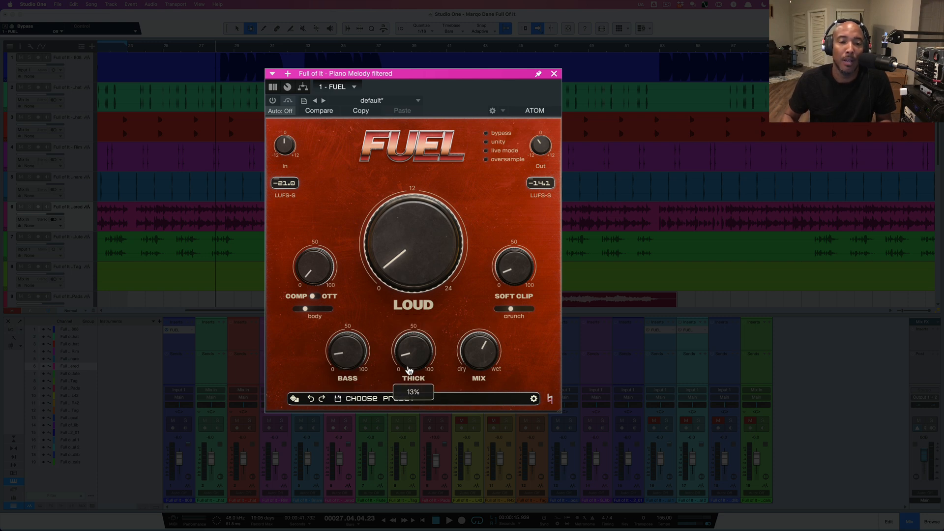
# Activate FUEL on the piano melody track, compare it bypassed and engaged during playback, and close the plug-in window
pyautogui.click(272, 100)
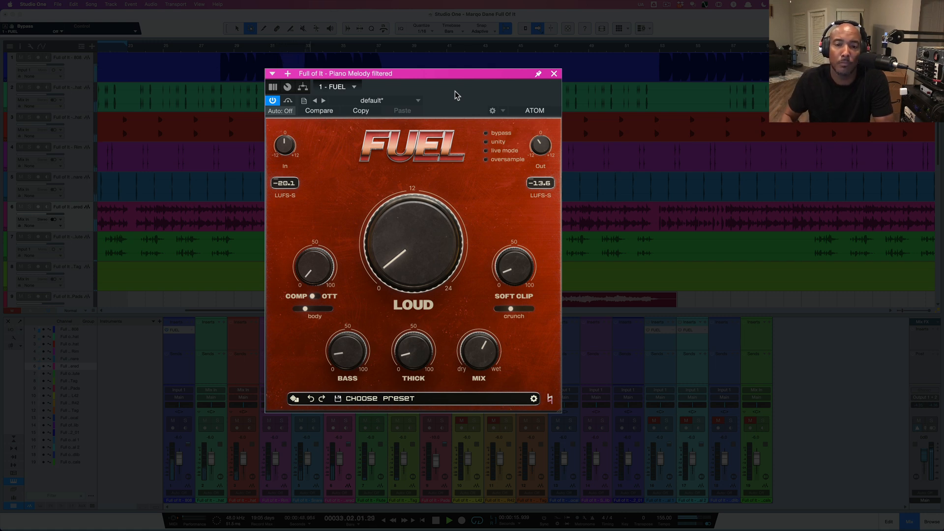
pyautogui.click(288, 102)
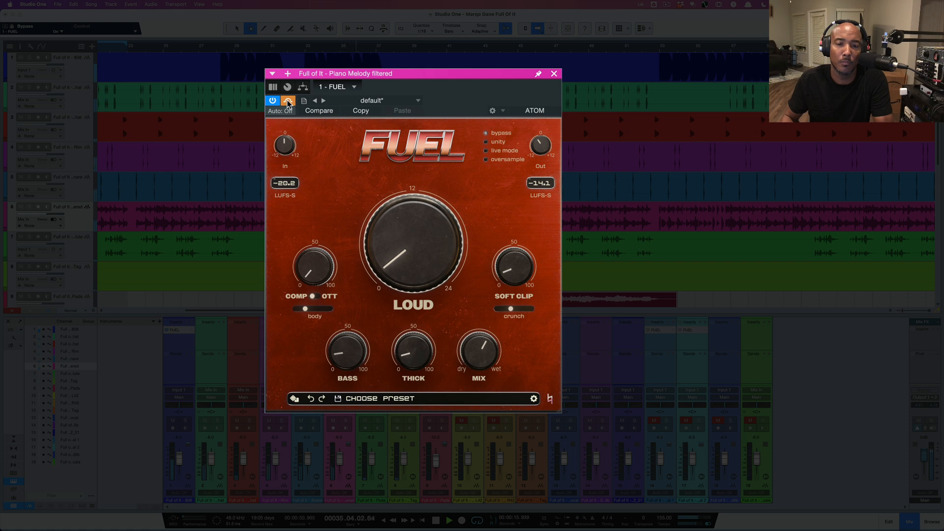
pyautogui.click(288, 101)
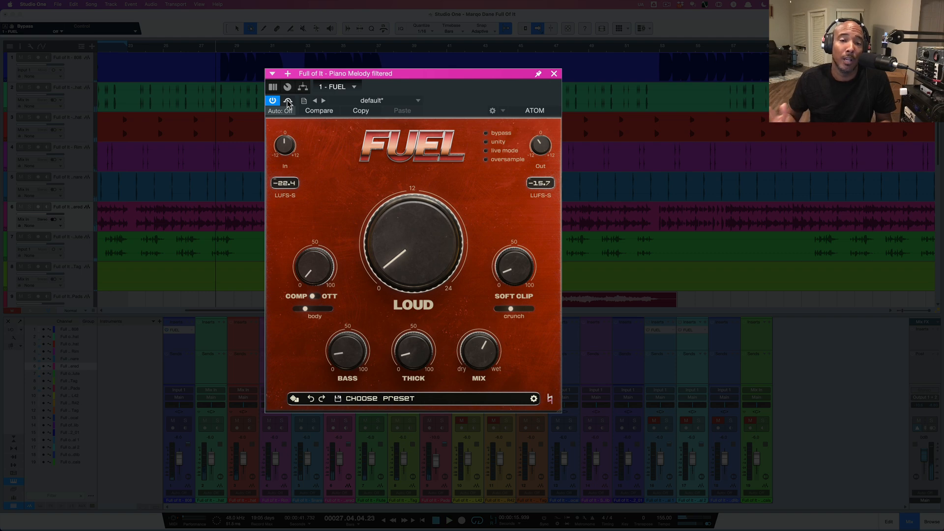
pyautogui.click(554, 75)
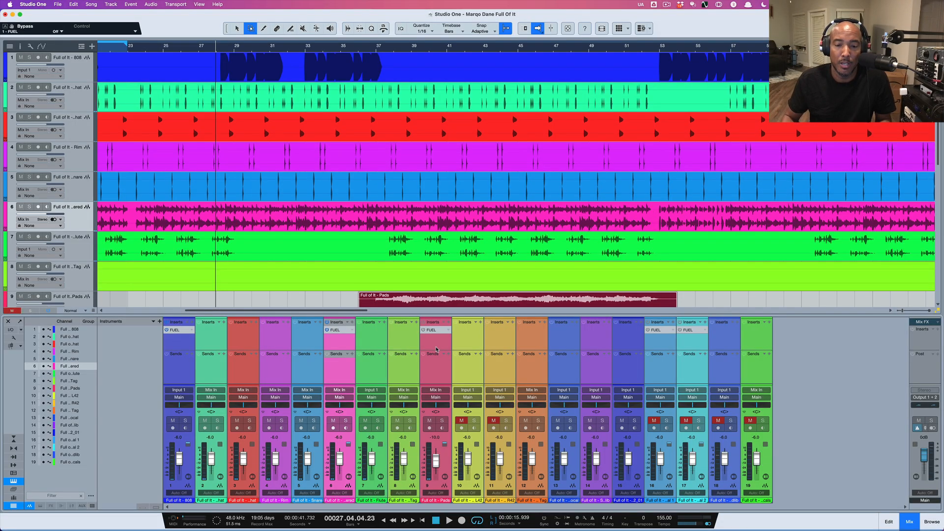
# Select the Pads track and audition it soloed from about bar 37, stopping playback after several bars
pyautogui.click(436, 349)
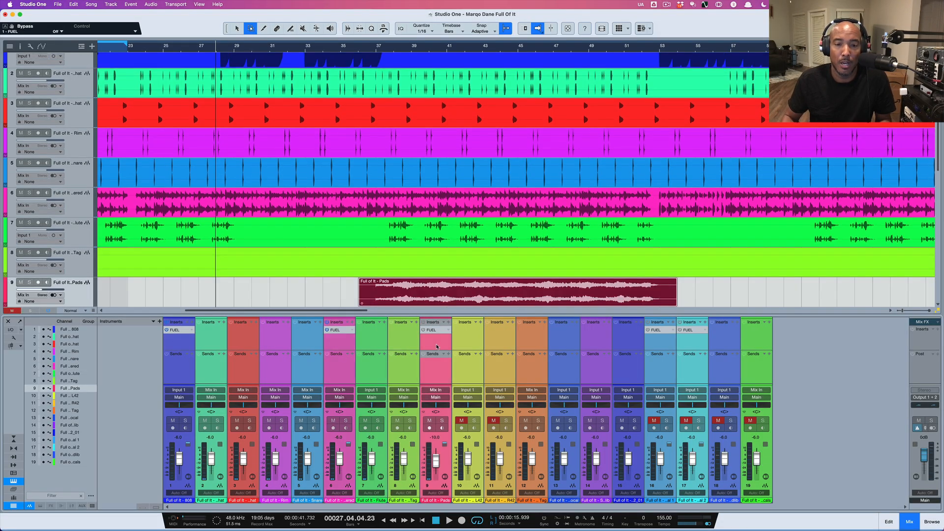
pyautogui.scroll(-2, 373, 271)
pyautogui.click(374, 270)
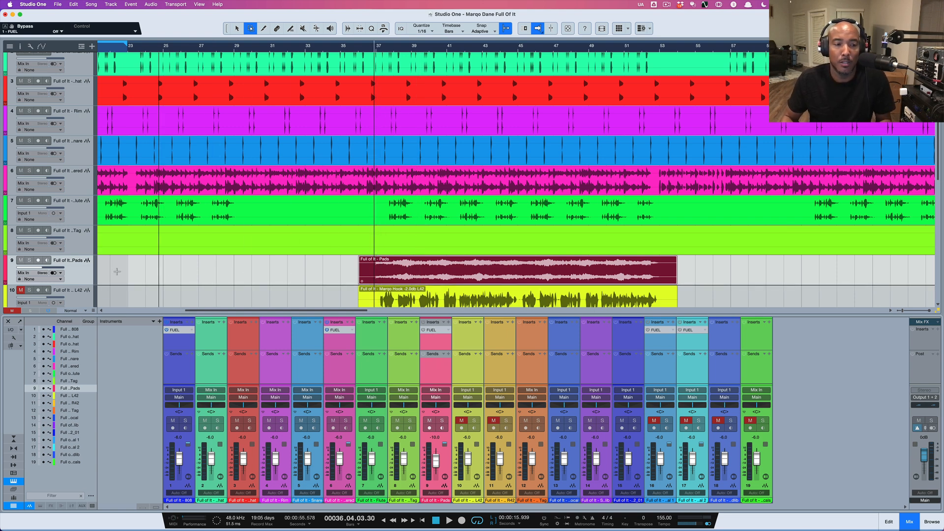
pyautogui.press('s')
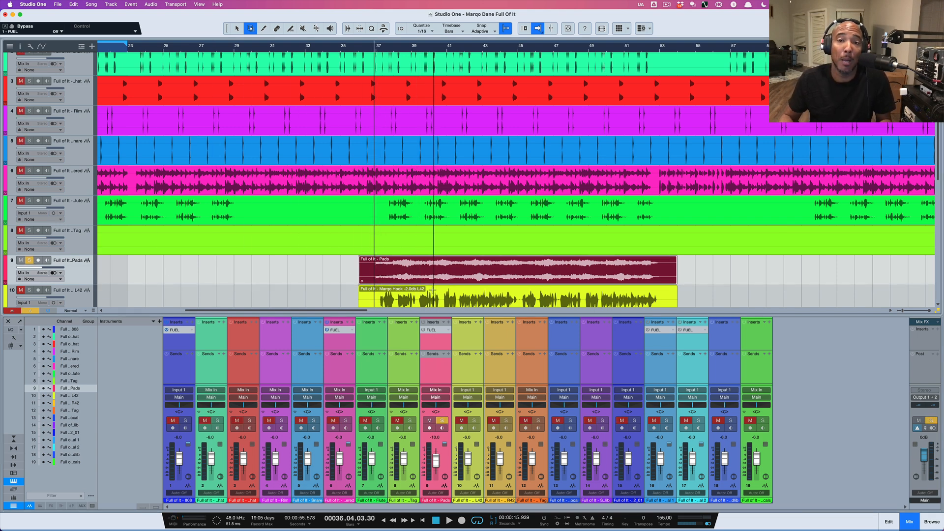
pyautogui.press('space')
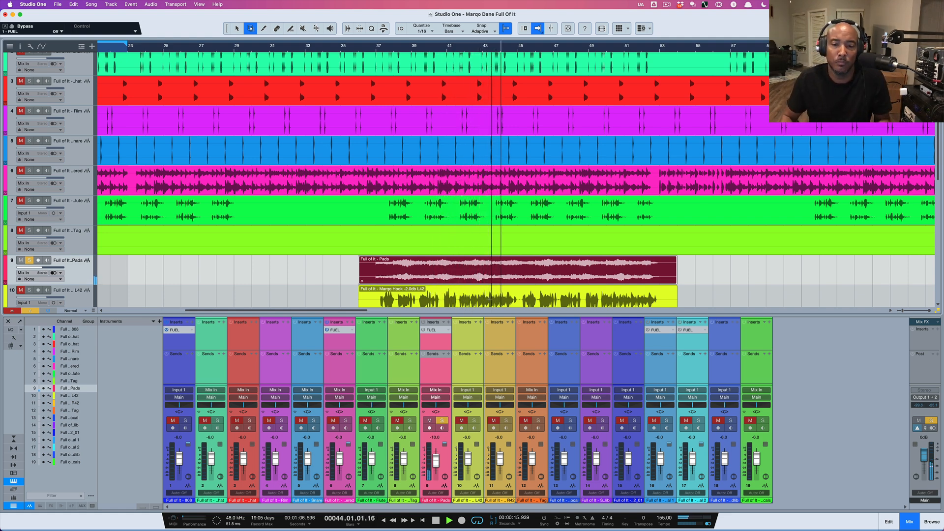
pyautogui.press('space')
# Unsolo the Pads track and play the full mix from about bar 37, then stop
pyautogui.click(29, 260)
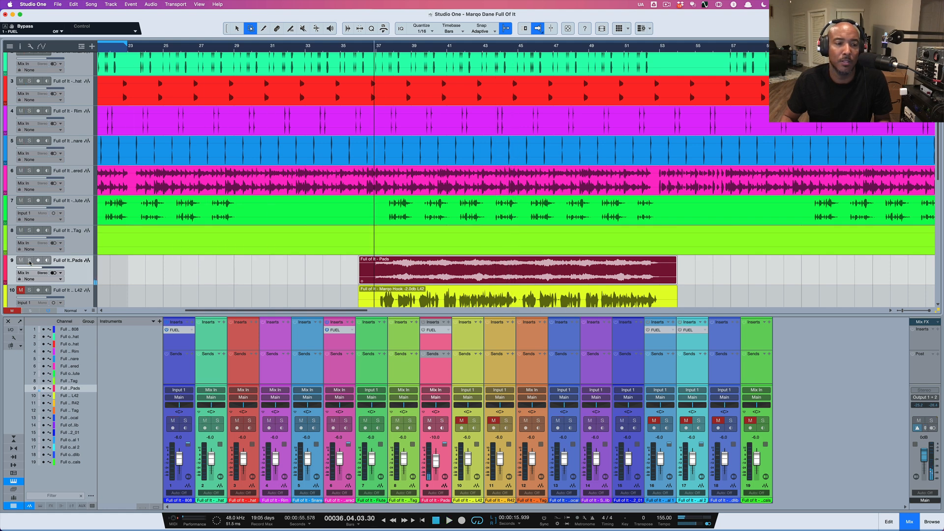
pyautogui.press('space')
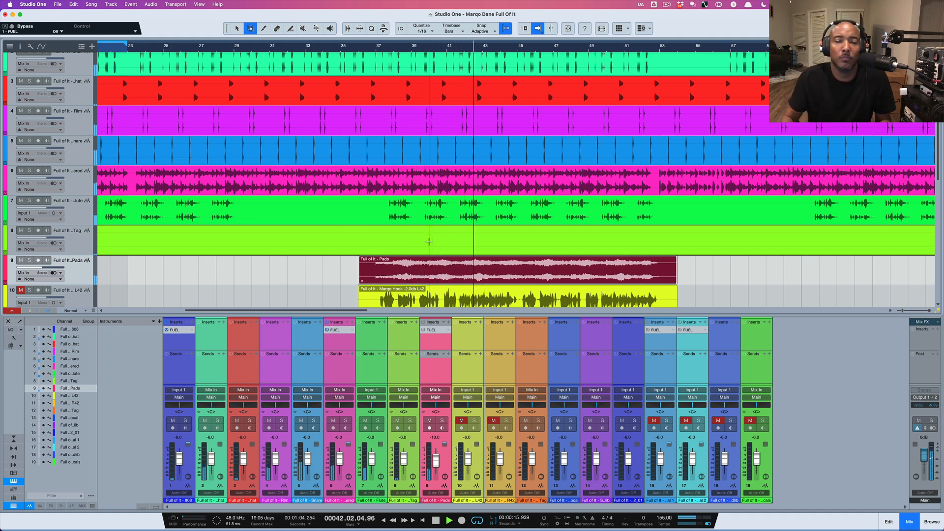
pyautogui.press('space')
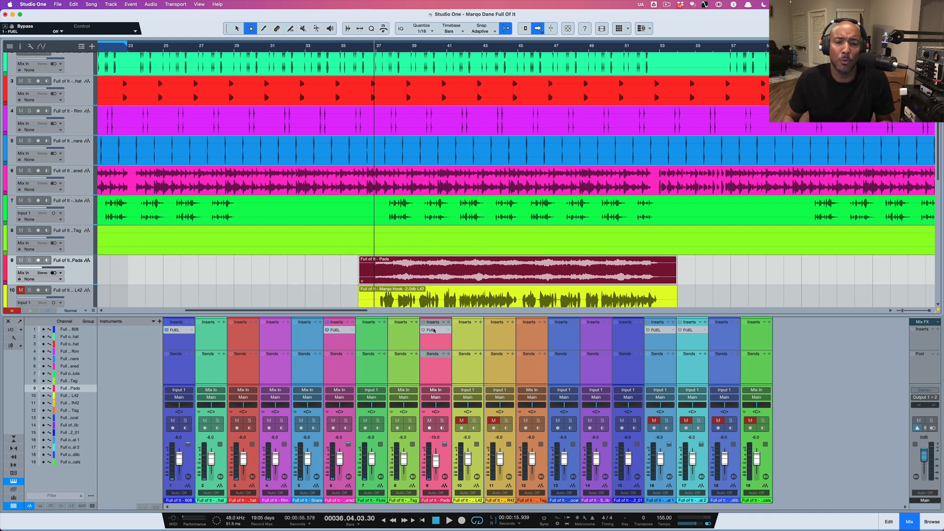
# Open FUEL on the Pads track and examine its Loud, Soft Clip, Thick and Bass settings
pyautogui.click(432, 330)
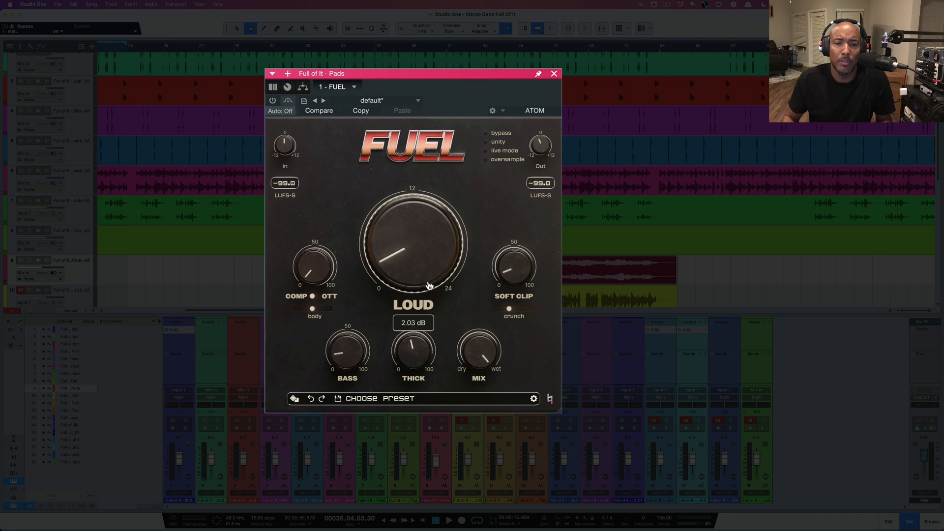
pyautogui.moveTo(519, 275)
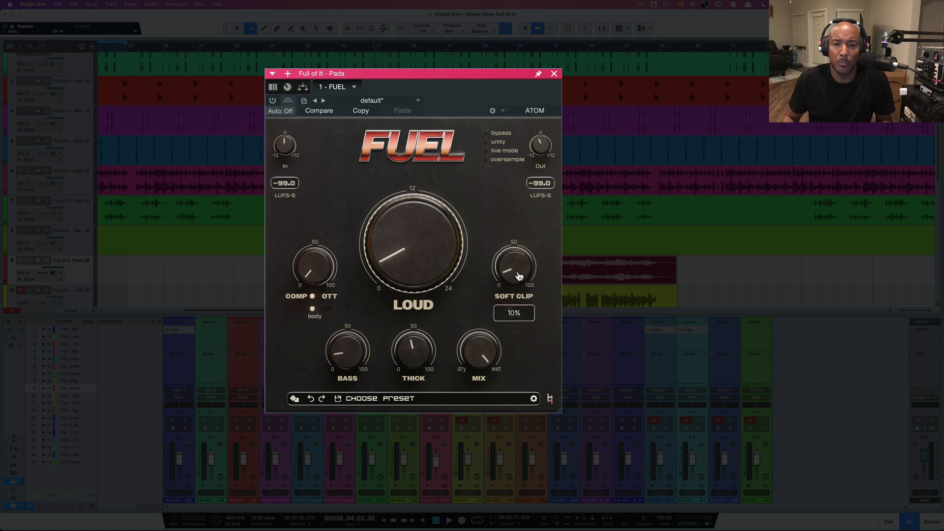
pyautogui.moveTo(425, 367)
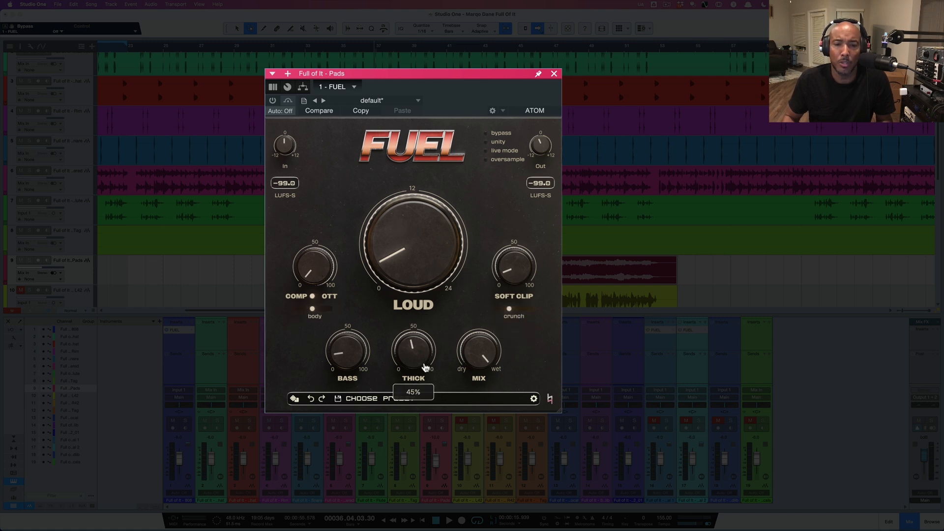
pyautogui.moveTo(342, 360)
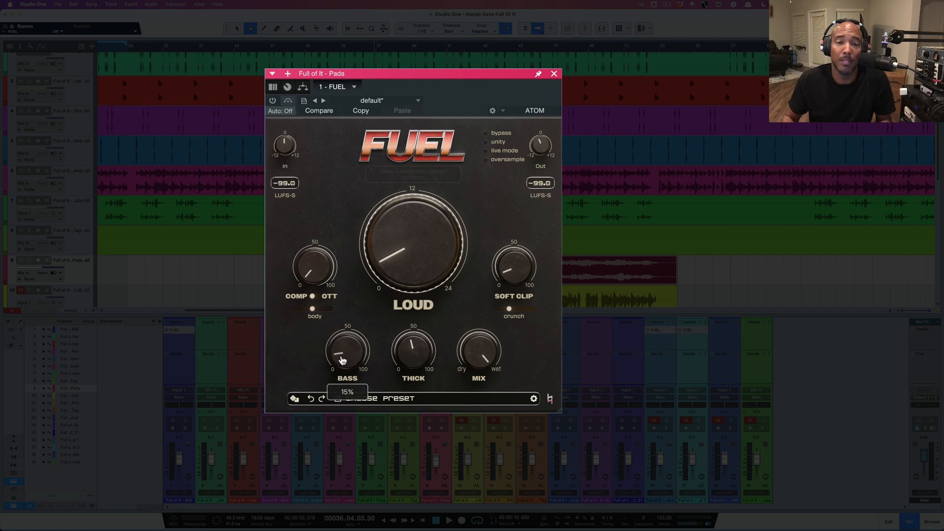
# Activate FUEL on the Pads track, set its output gain to -3.62 dB, and close the plug-in window
pyautogui.click(273, 101)
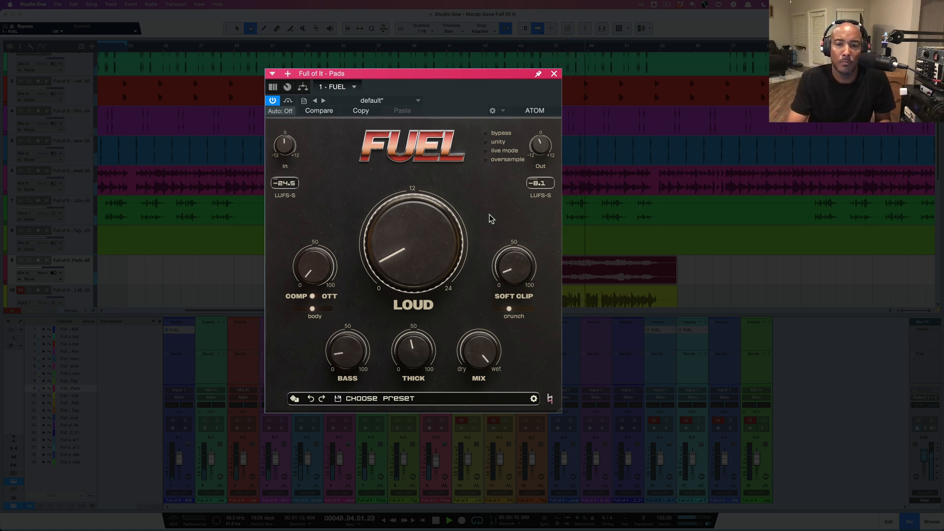
pyautogui.moveTo(537, 150)
pyautogui.moveTo(538, 150); pyautogui.dragTo(538, 154)
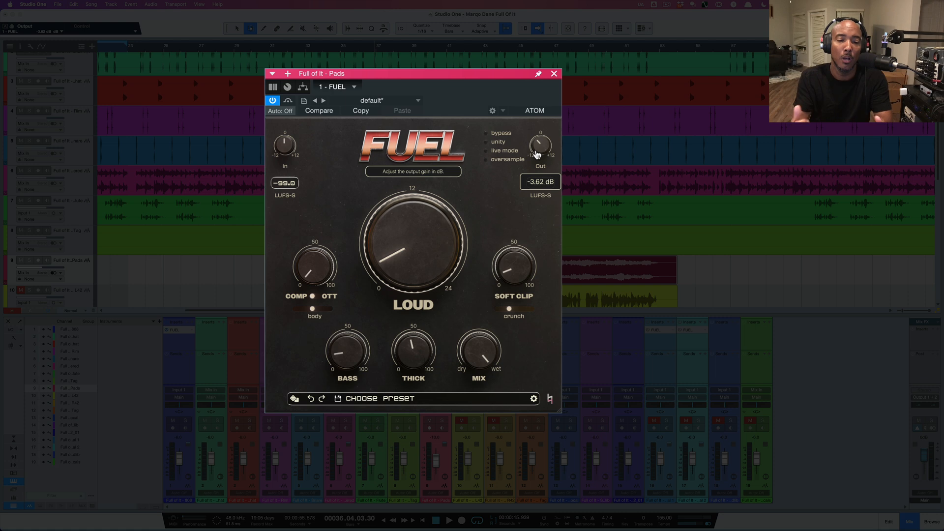
pyautogui.moveTo(396, 256)
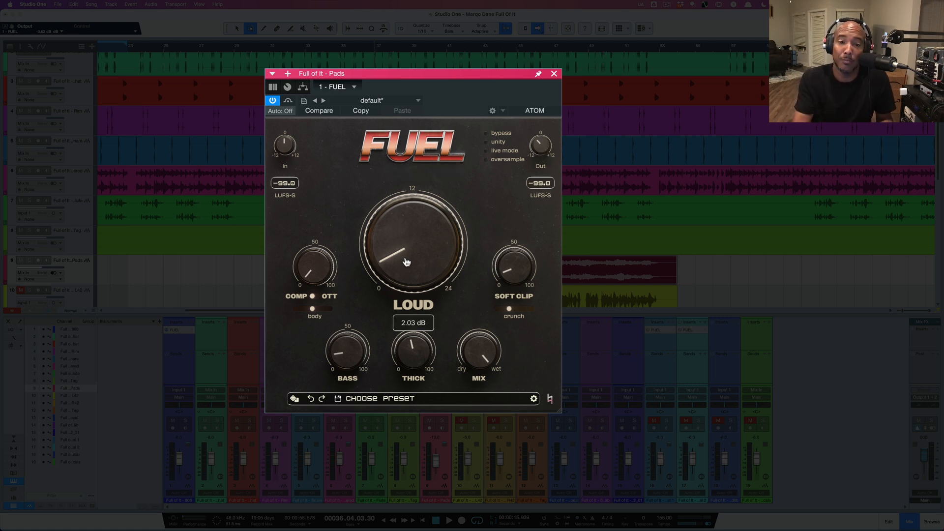
pyautogui.moveTo(541, 143)
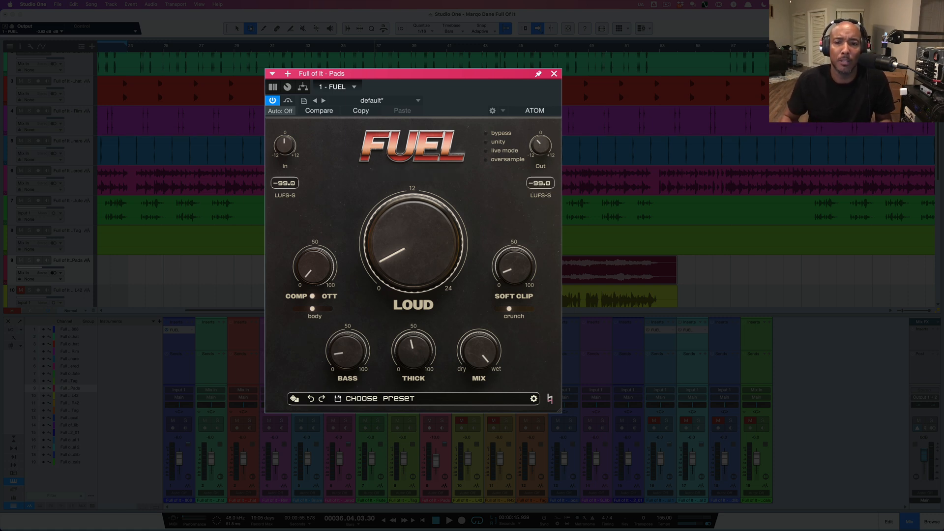
pyautogui.click(554, 75)
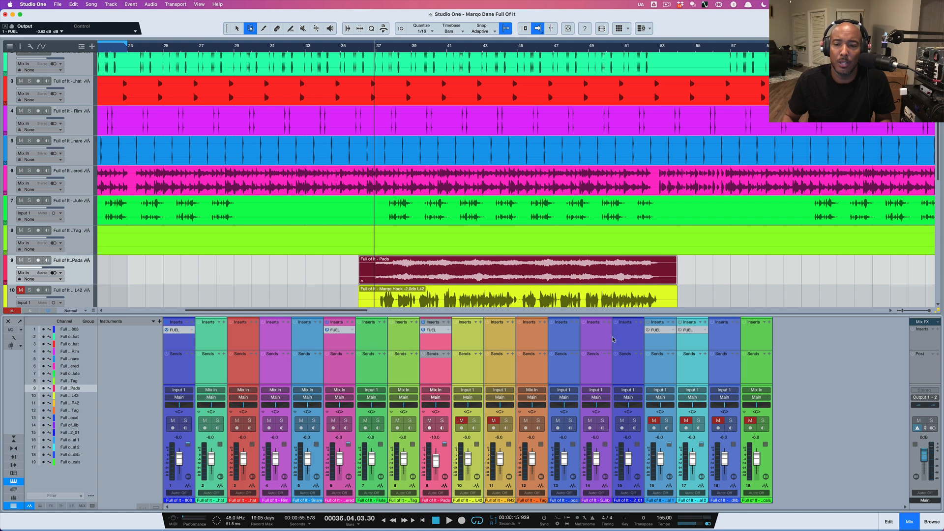
# Select the Main Vocal 1 track, place the playhead near bar 13, and unmute both main vocal tracks
pyautogui.click(658, 344)
pyautogui.hscroll(-8, 429, 194)
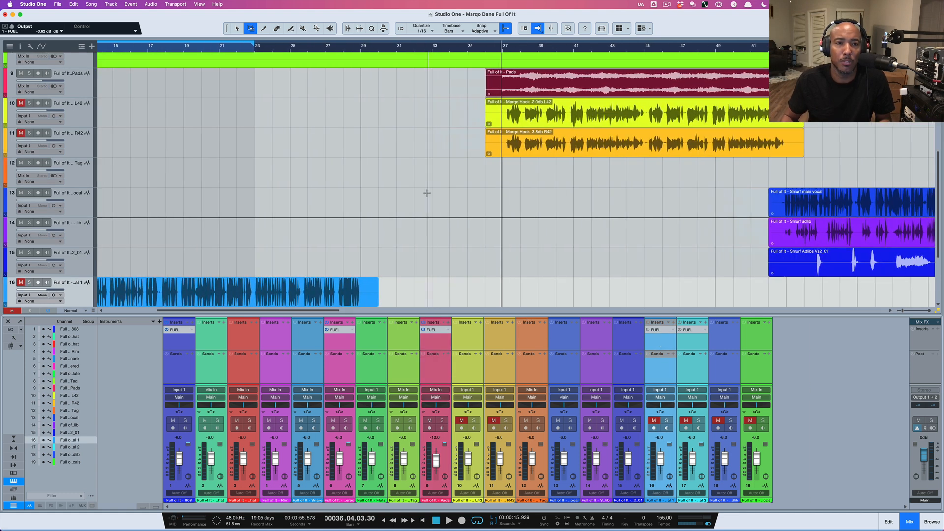
pyautogui.click(306, 211)
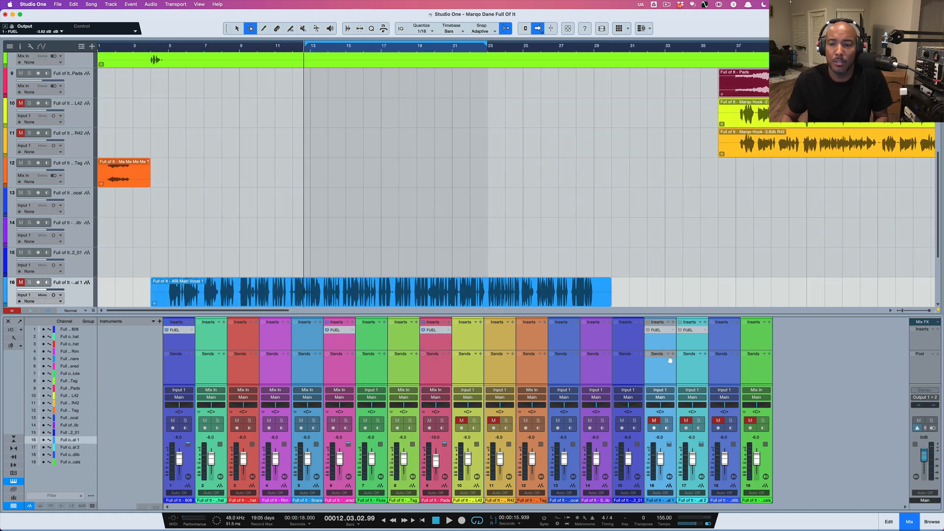
pyautogui.click(655, 421)
pyautogui.click(686, 421)
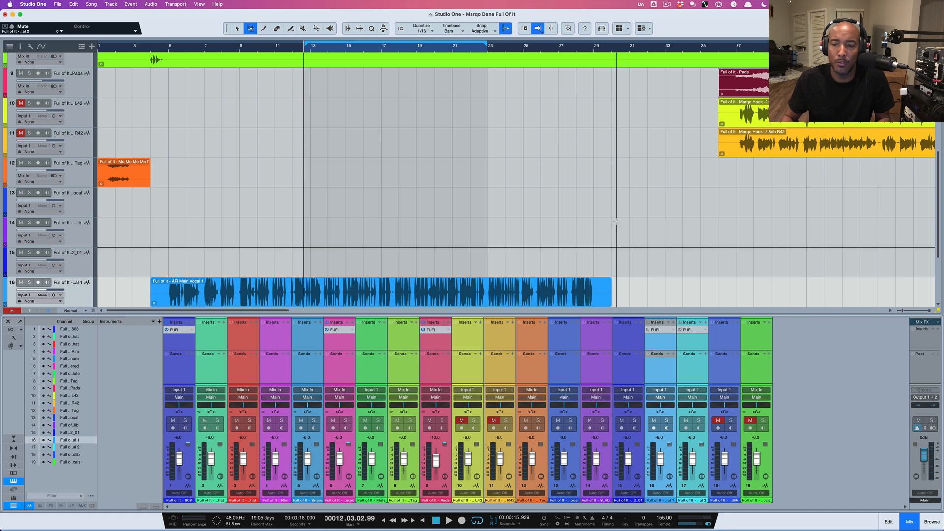
# Play the mix with the main vocals from about bar 13, bringing both vocal tracks into view, and stop
pyautogui.press('space')
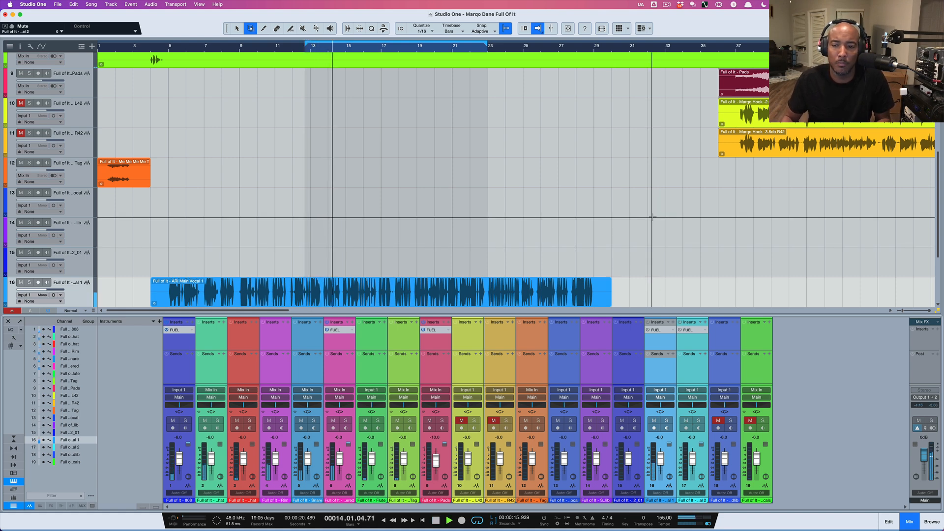
pyautogui.scroll(-2, 650, 216)
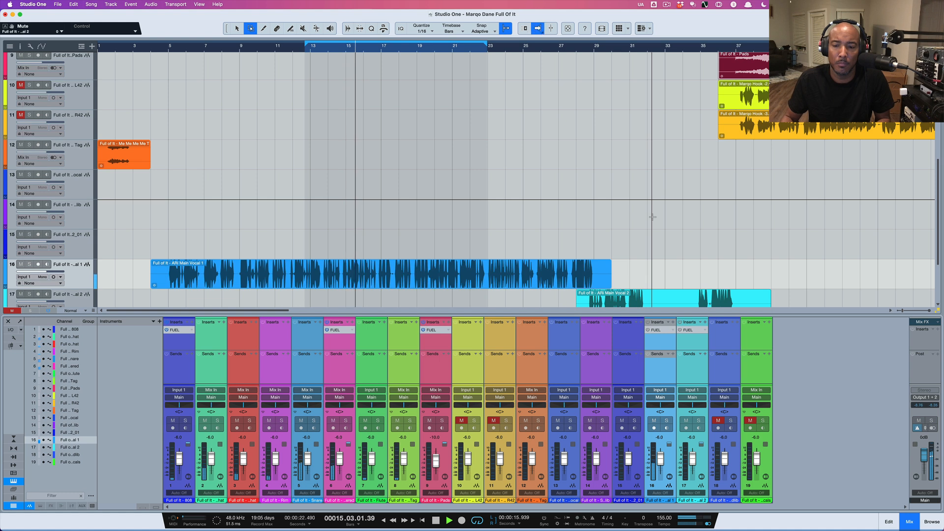
pyautogui.scroll(-1, 653, 217)
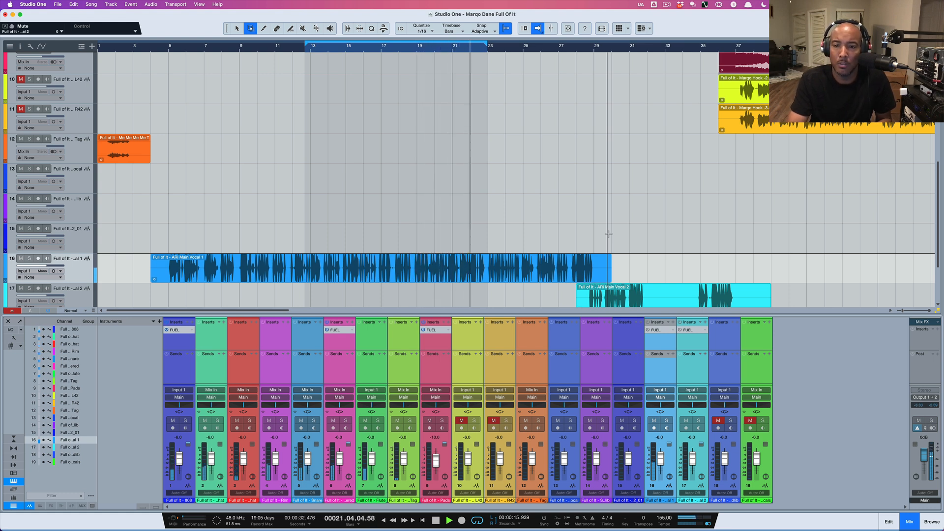
pyautogui.press('space')
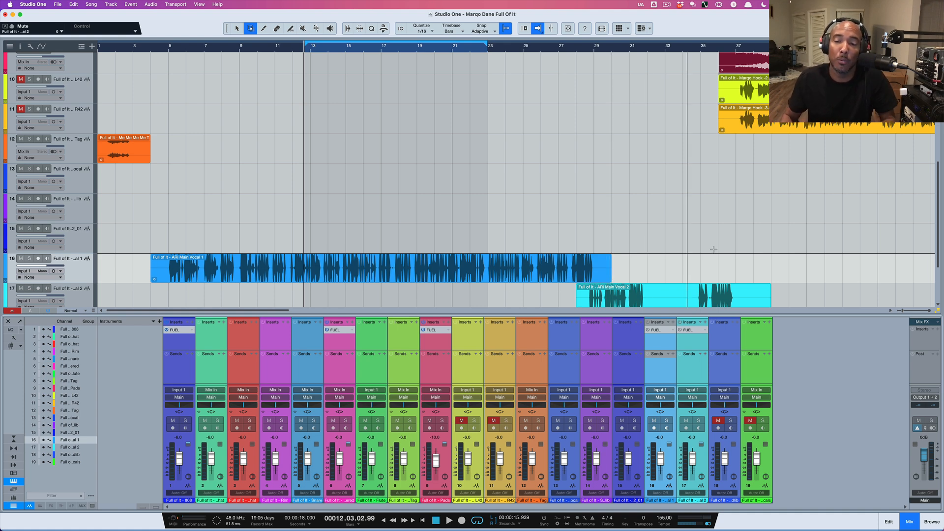
# Open FUEL on the Main Vocal 1 track and examine its Loud, Comp, Bass and Thick settings
pyautogui.click(659, 330)
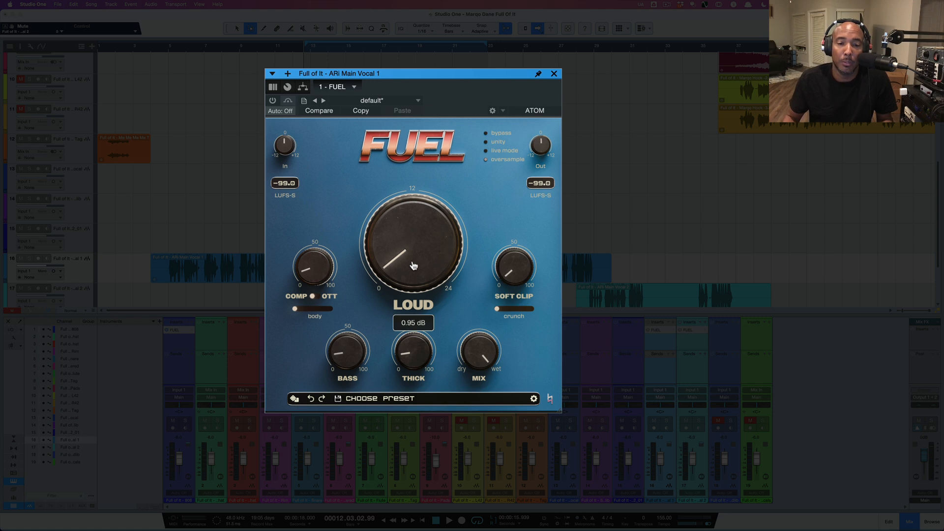
pyautogui.moveTo(315, 274)
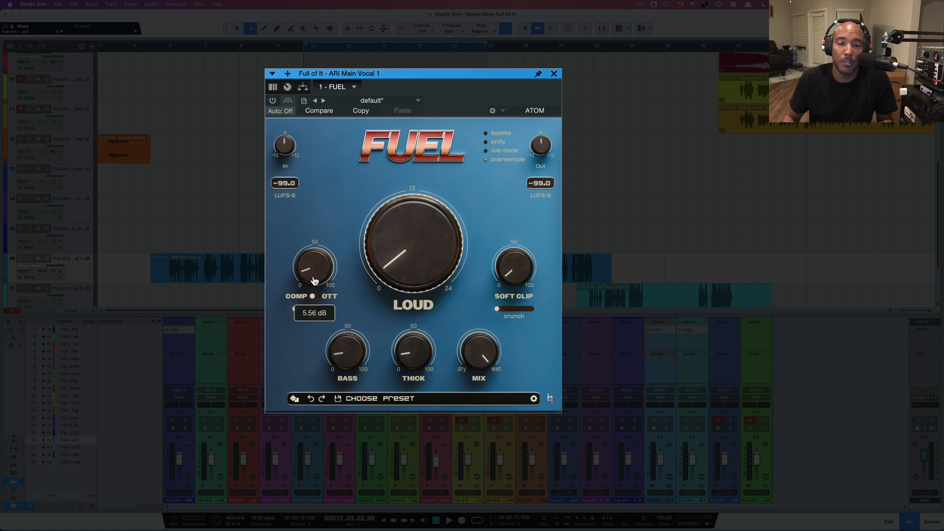
pyautogui.moveTo(354, 362)
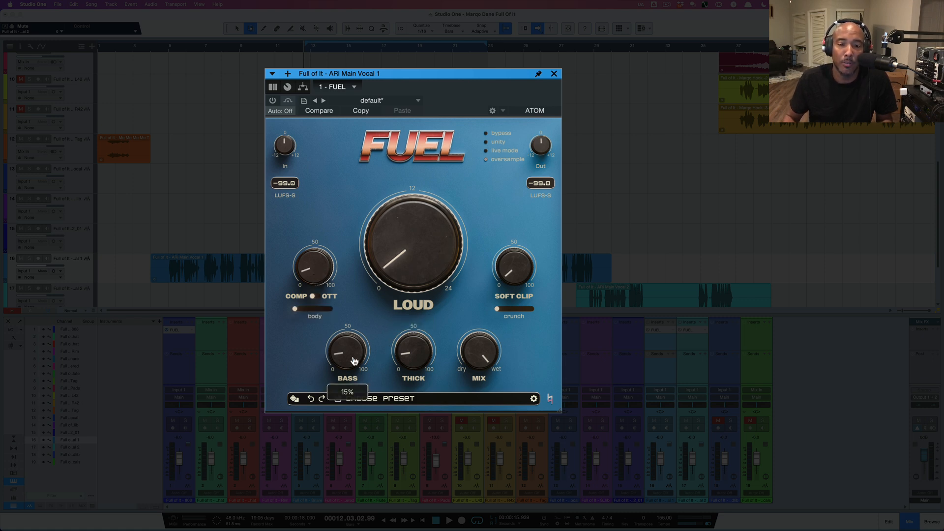
pyautogui.moveTo(420, 363)
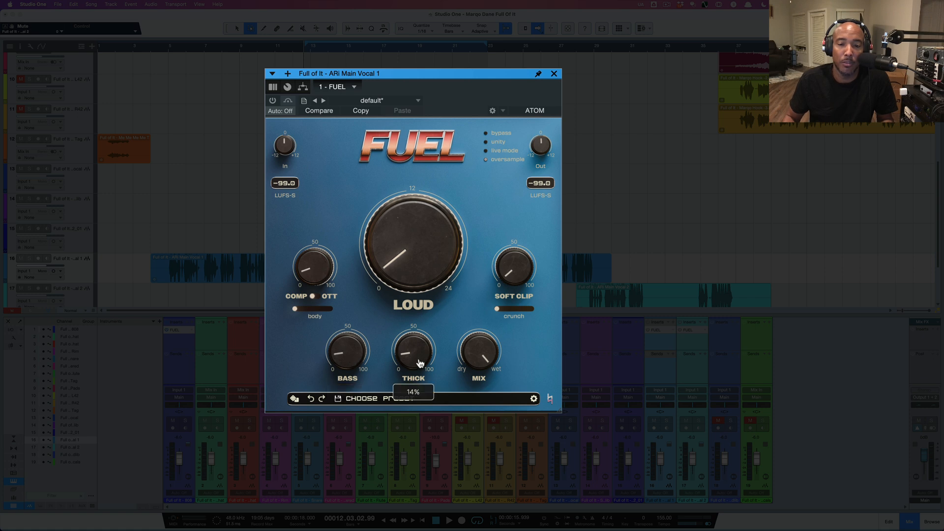
# Lower the Soft Clip amount slightly in FUEL on the Main Vocal 1 track and activate the plug-in during playback
pyautogui.moveTo(502, 312)
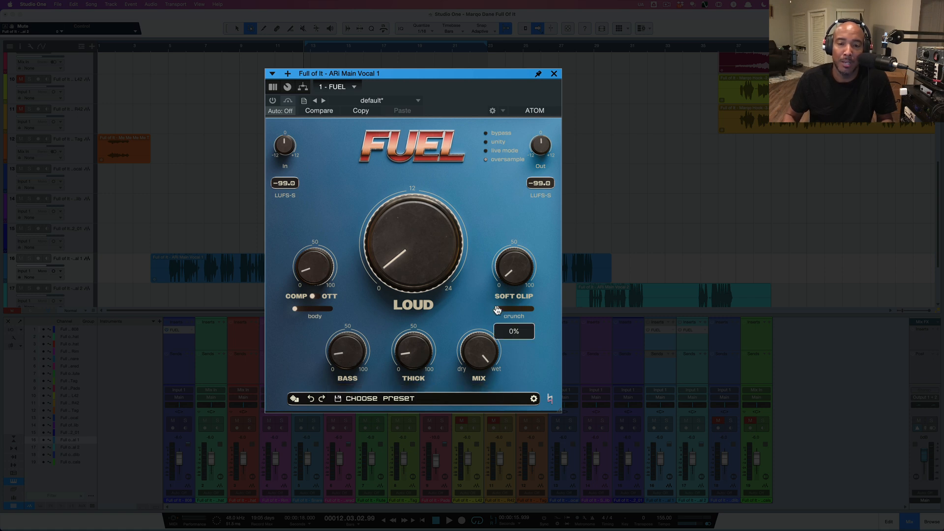
pyautogui.moveTo(512, 275)
pyautogui.moveTo(511, 275); pyautogui.dragTo(513, 288)
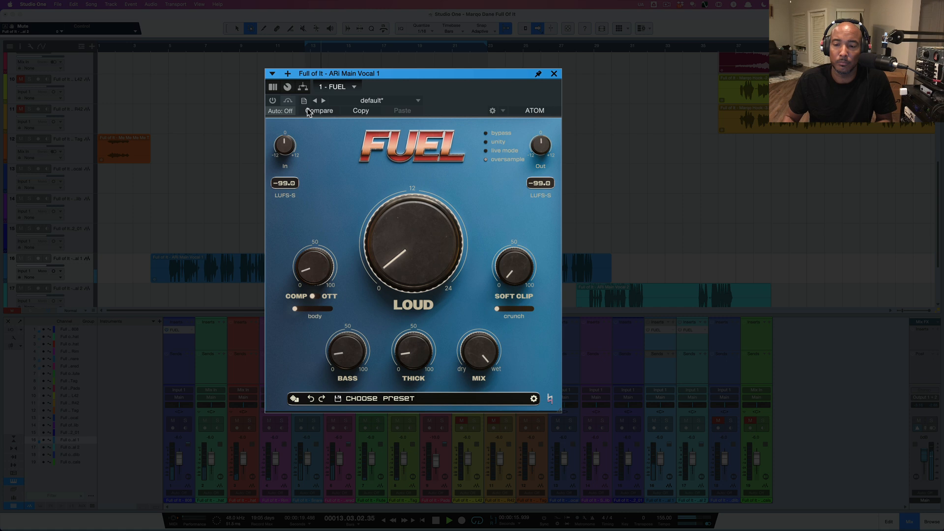
pyautogui.click(274, 101)
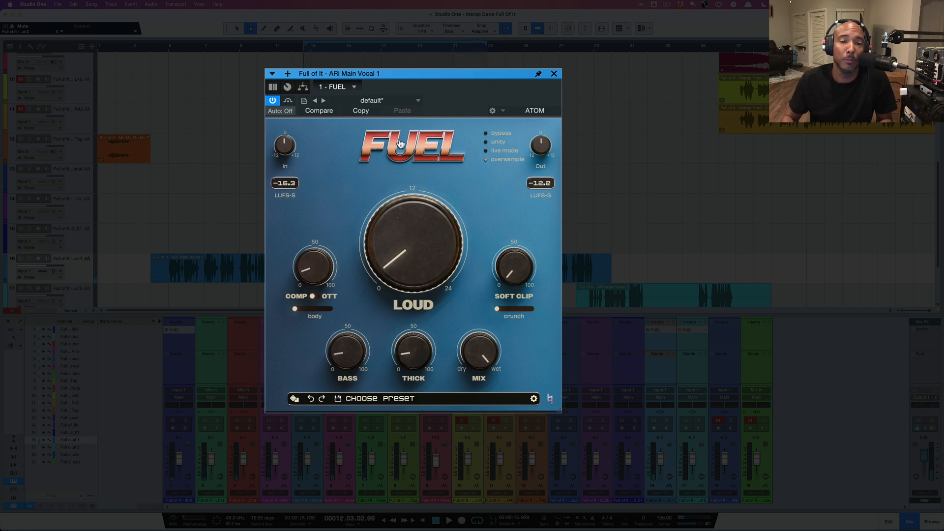
# Compare the main vocal with FUEL bypassed and active during playback, and check the plug-in's Loud amount and output gain
pyautogui.click(288, 100)
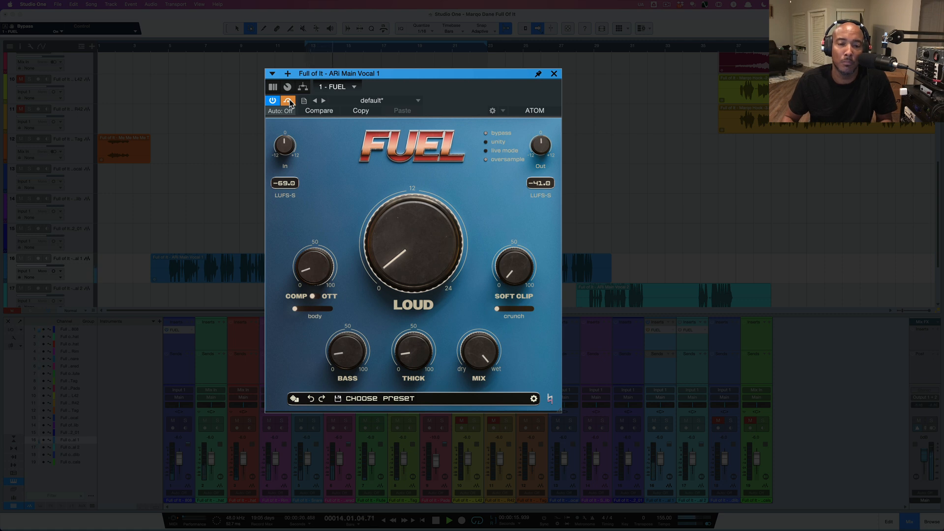
pyautogui.click(288, 100)
pyautogui.click(288, 100)
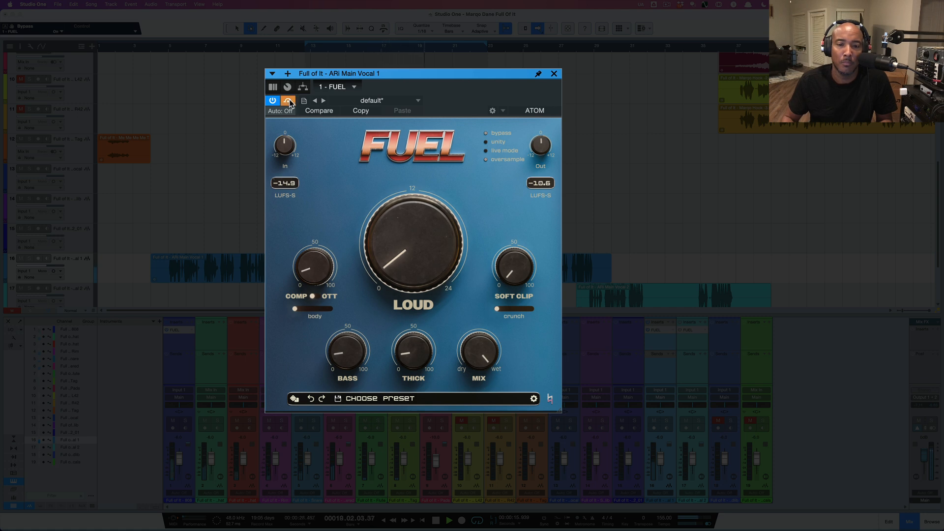
pyautogui.click(288, 100)
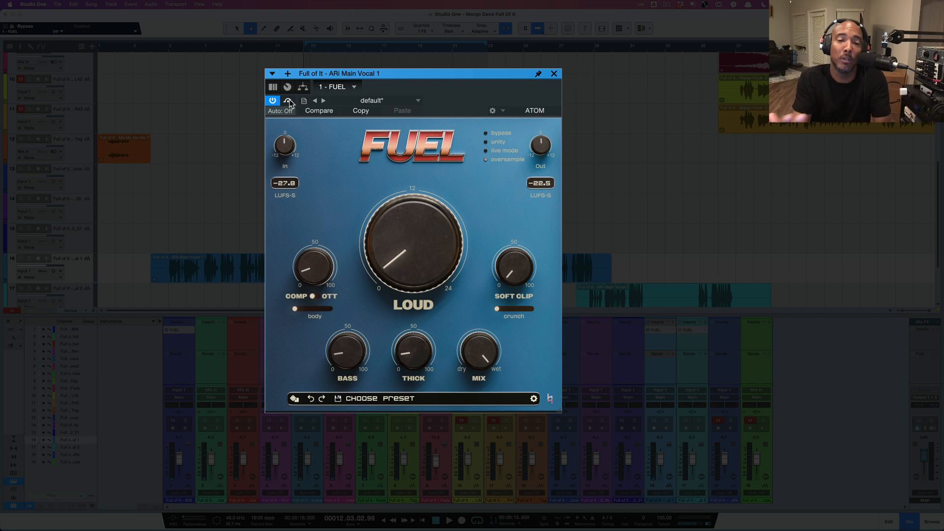
pyautogui.moveTo(409, 260)
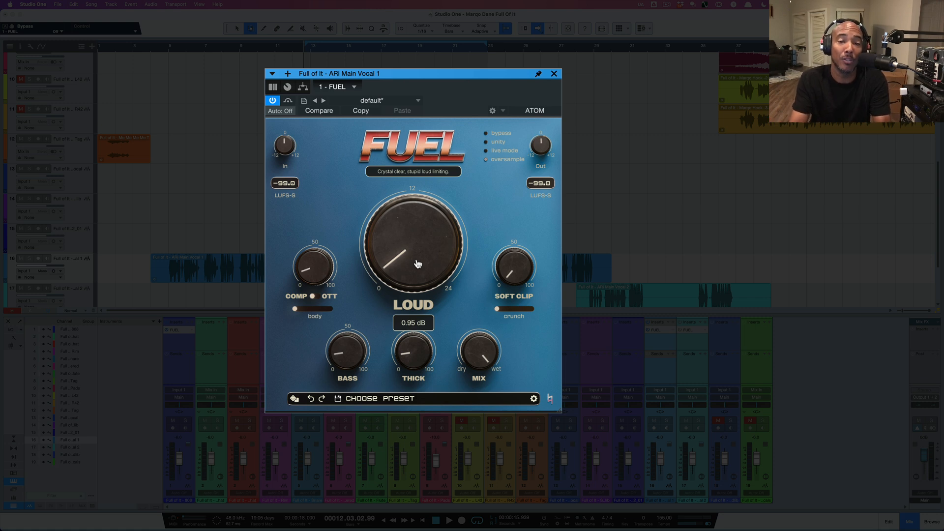
pyautogui.moveTo(545, 148)
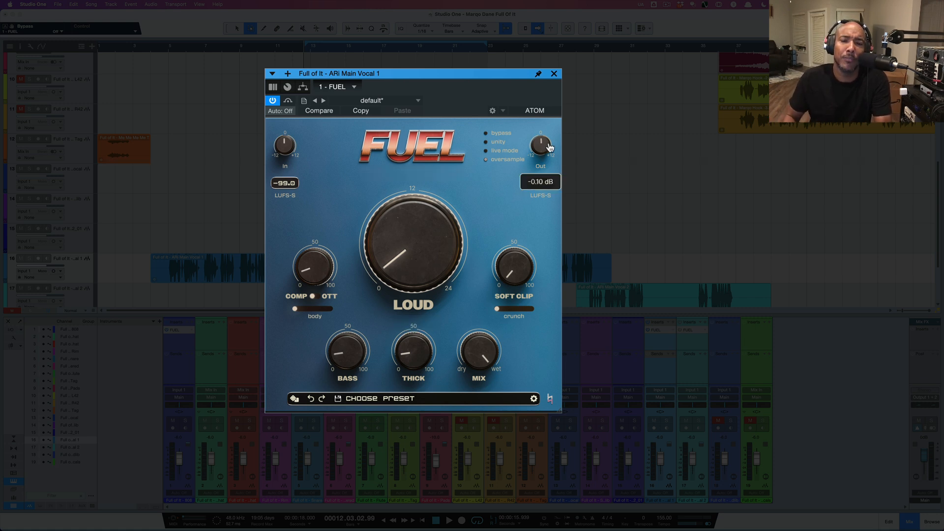